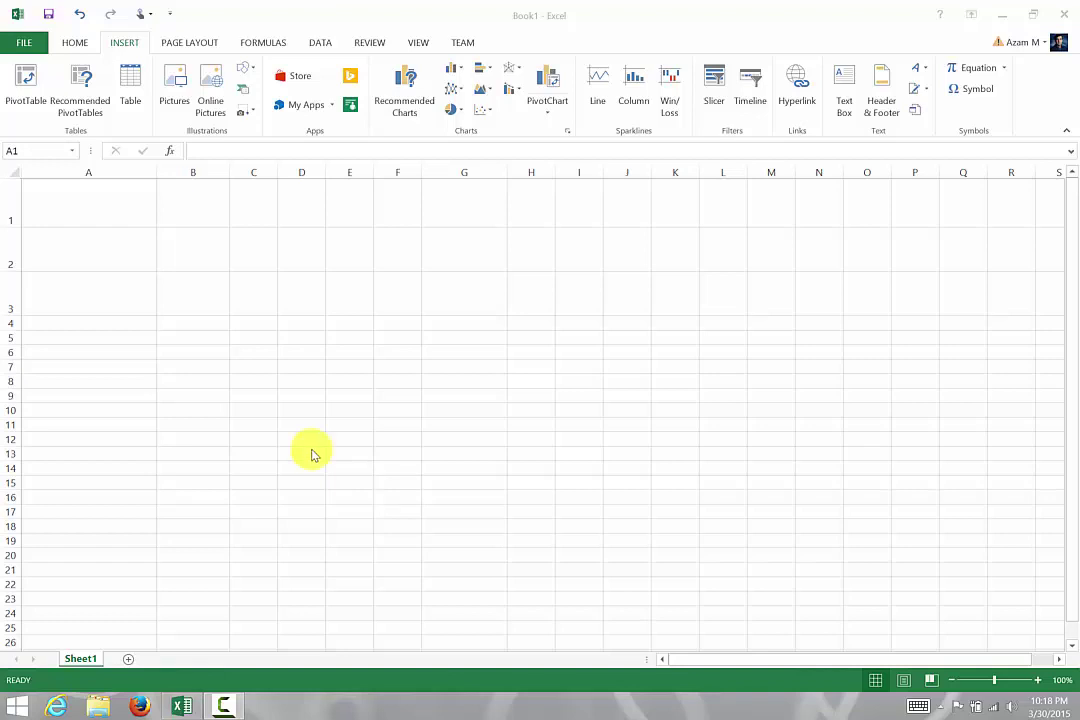
- Enter the label "Equation 1" in cell A1
left_click(107, 201)
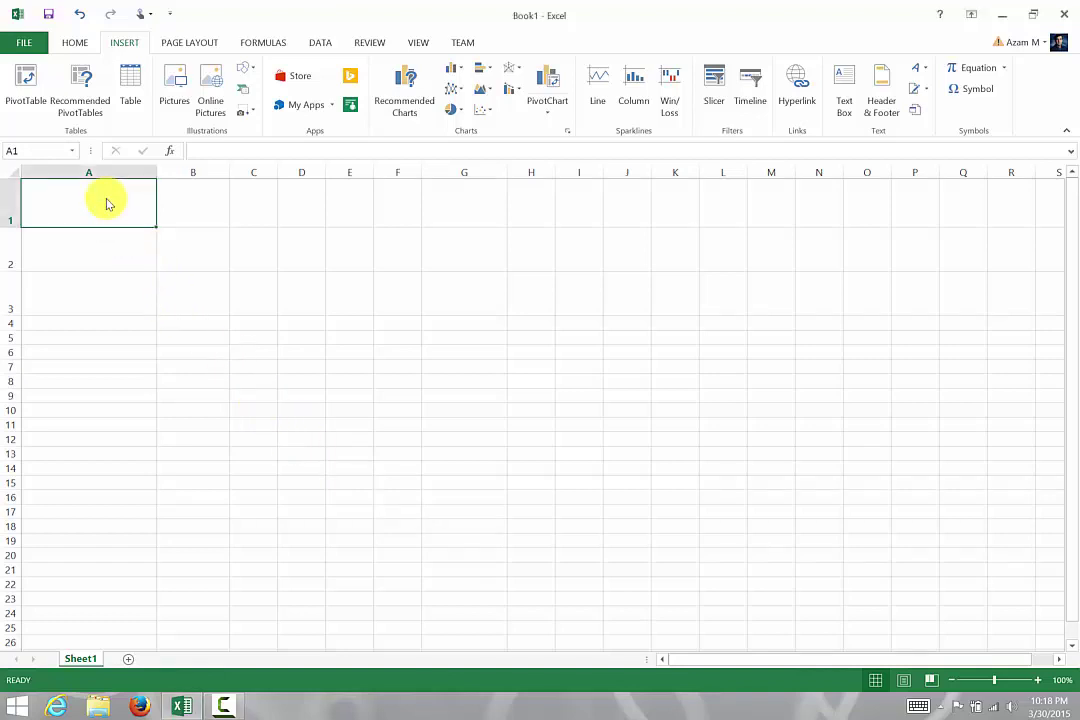
type("Equa")
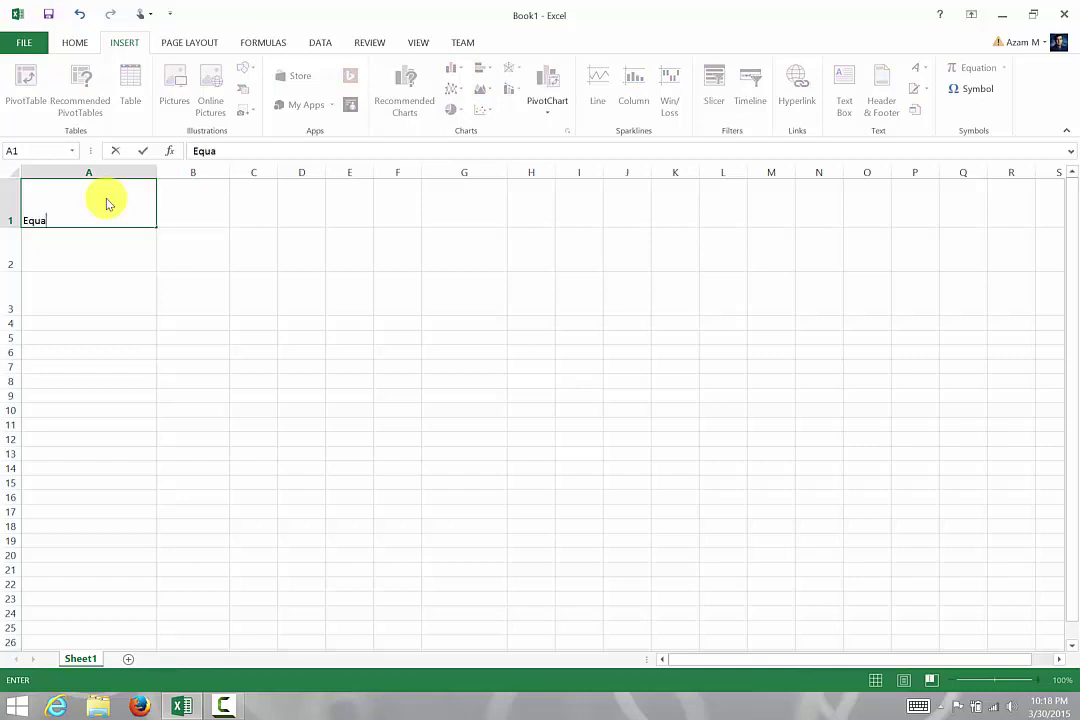
type("tion 1")
- Insert a new Microsoft Equation 3.0 object displayed as an icon in cell B1, declining the MathType offer
left_click(202, 215)
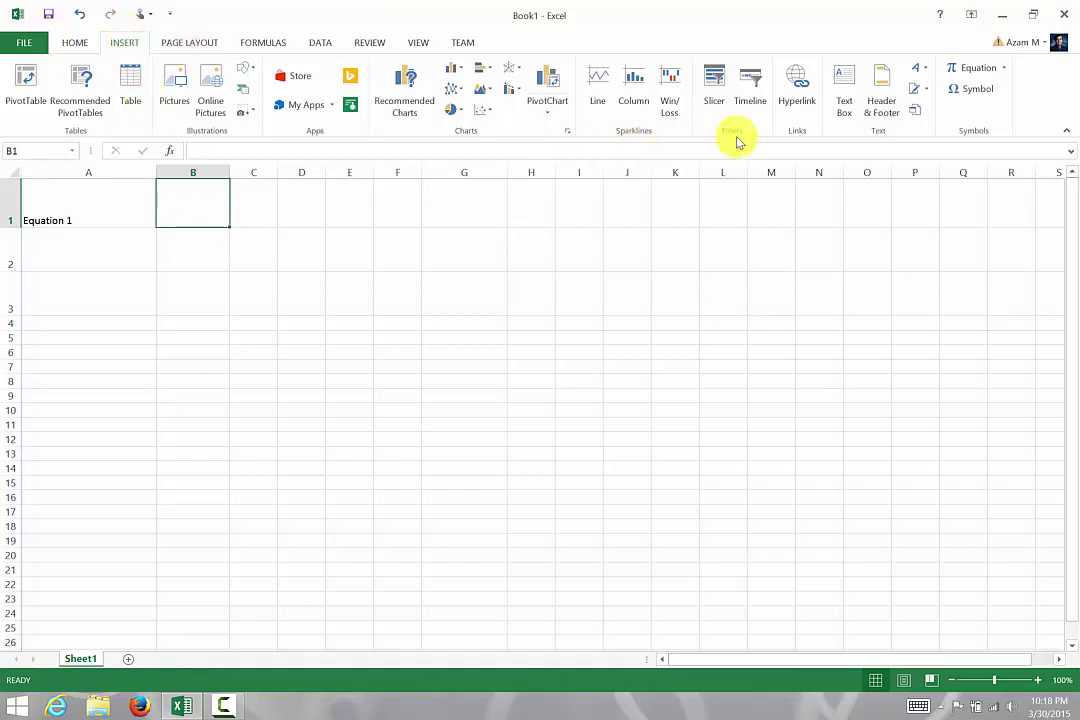
left_click(919, 112)
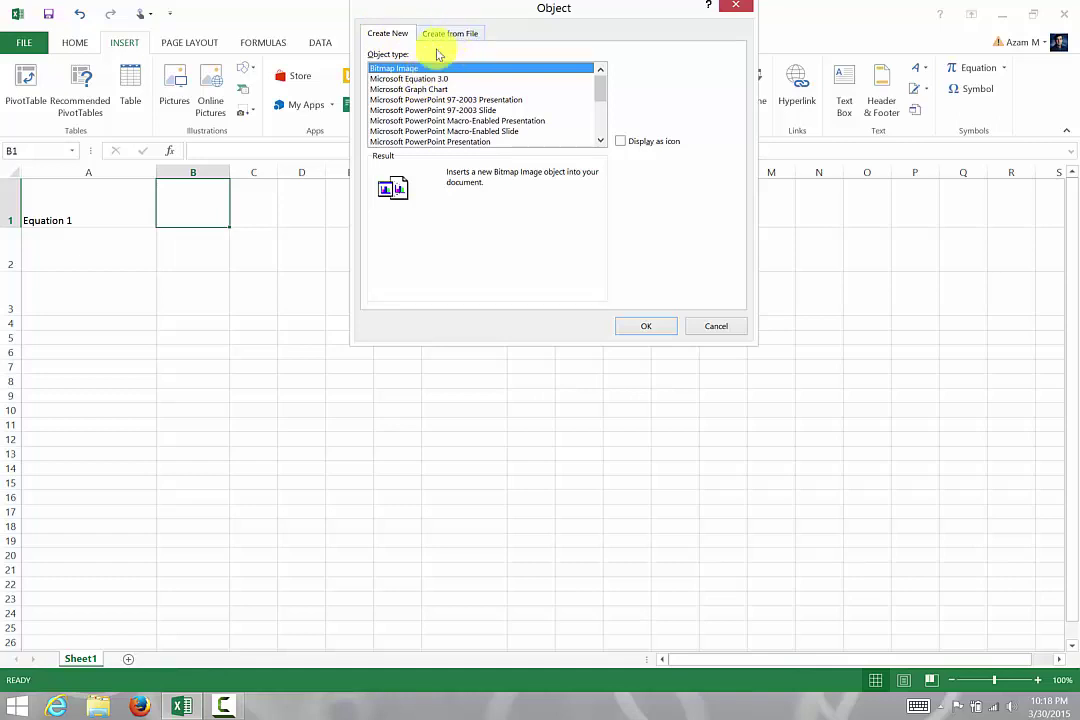
left_click(411, 80)
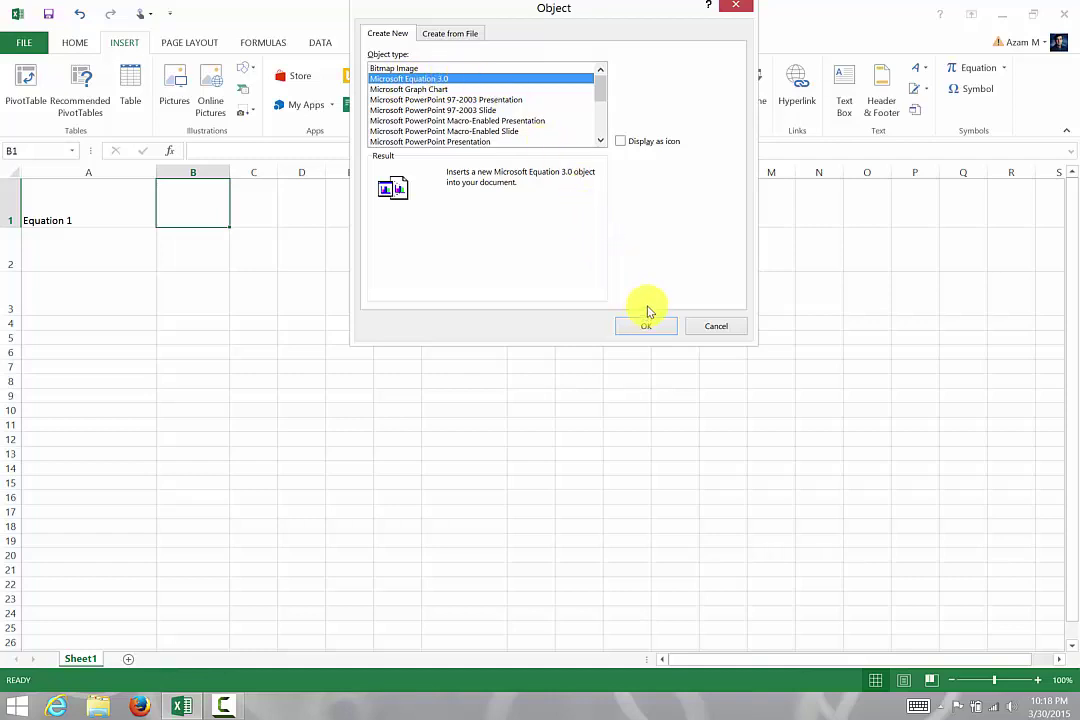
left_click(621, 142)
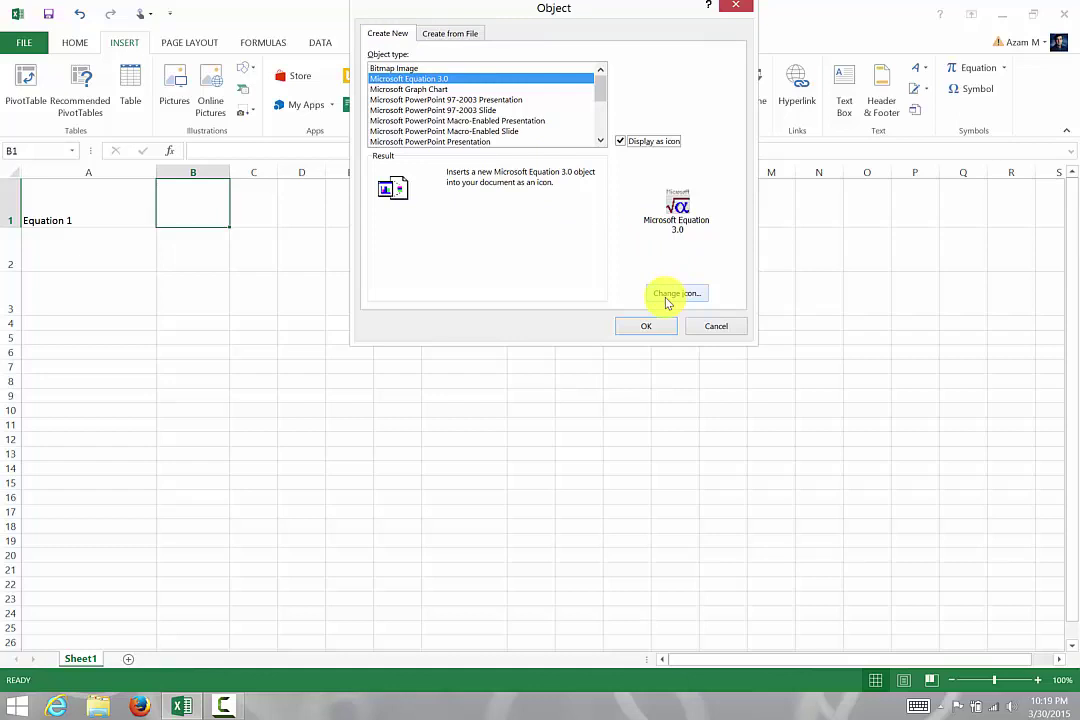
left_click(663, 326)
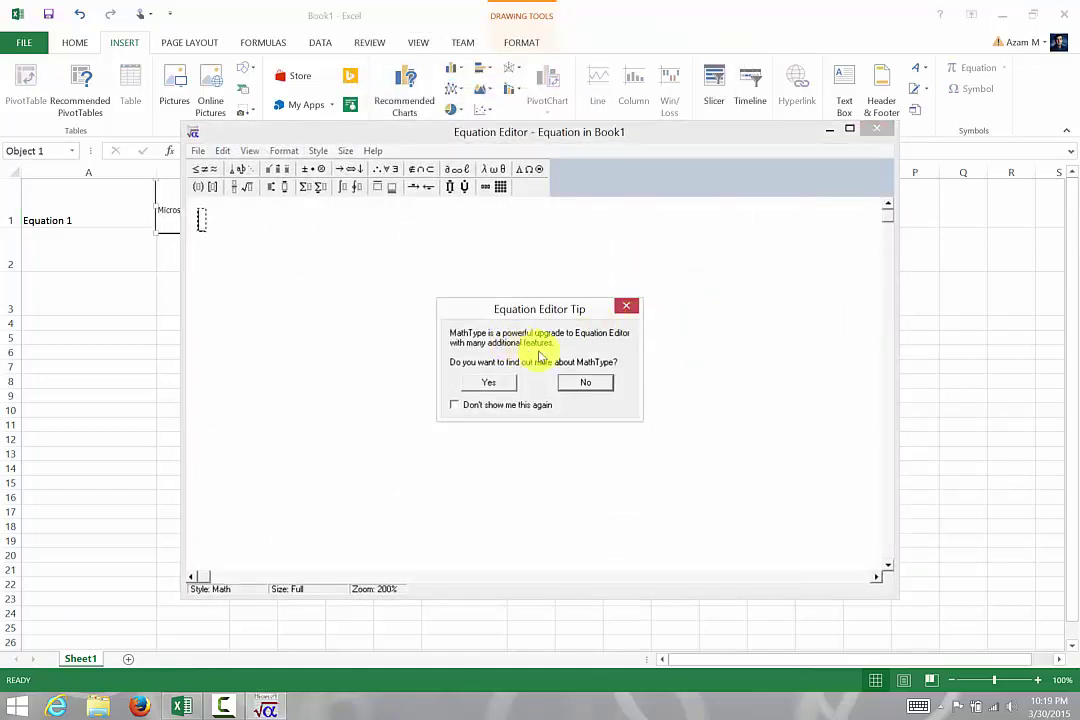
left_click(585, 382)
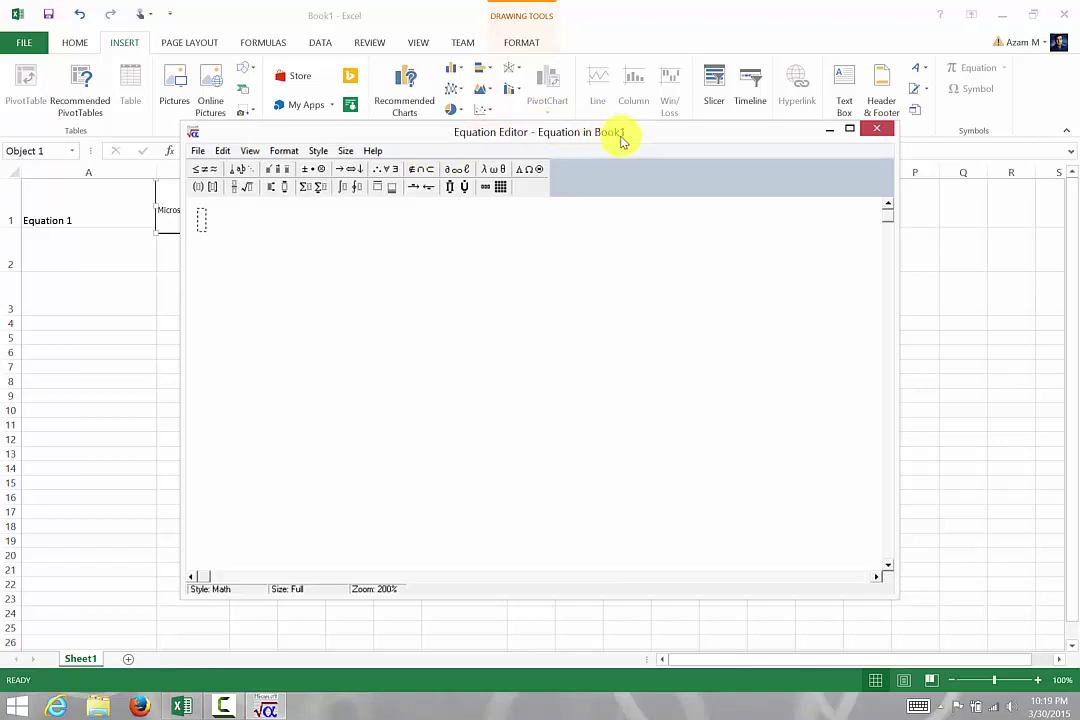
- Add a square-bracket fence to the equation and place a 2-row, 2-column matrix inside it
left_click(502, 189)
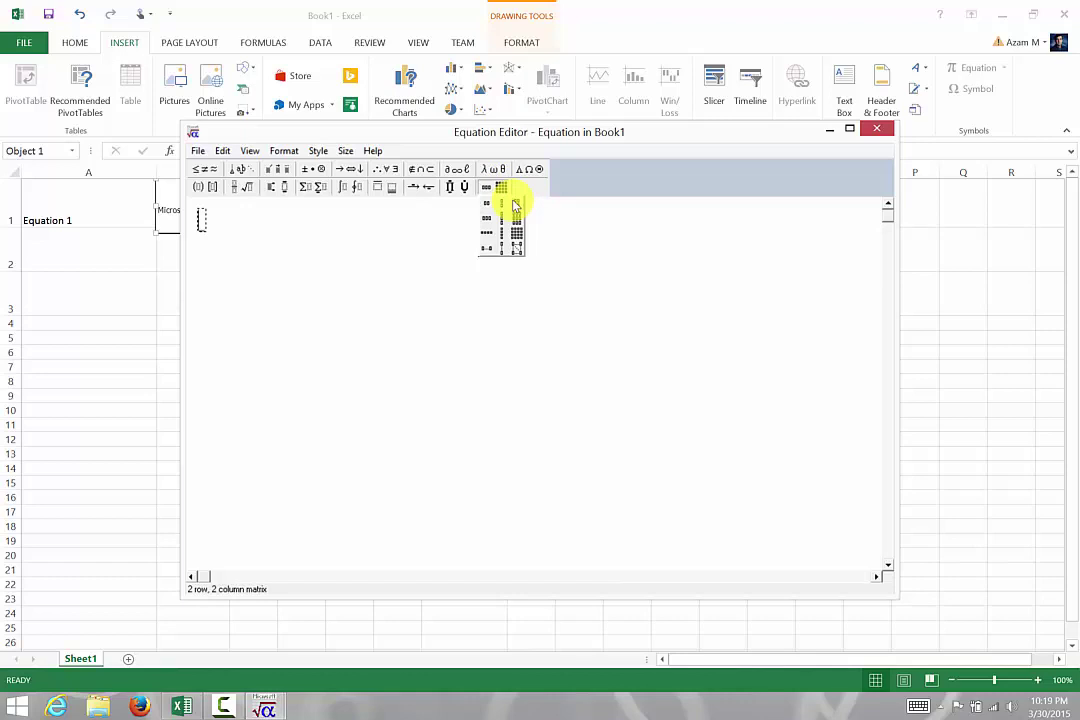
left_click(240, 188)
left_click(207, 187)
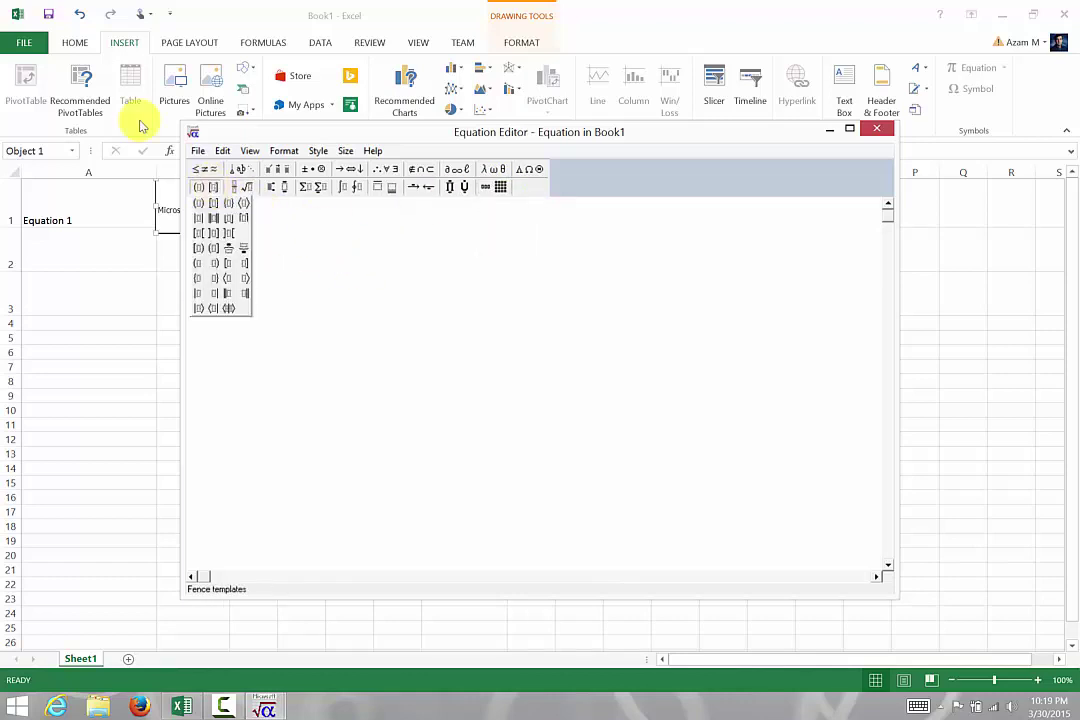
left_click(213, 203)
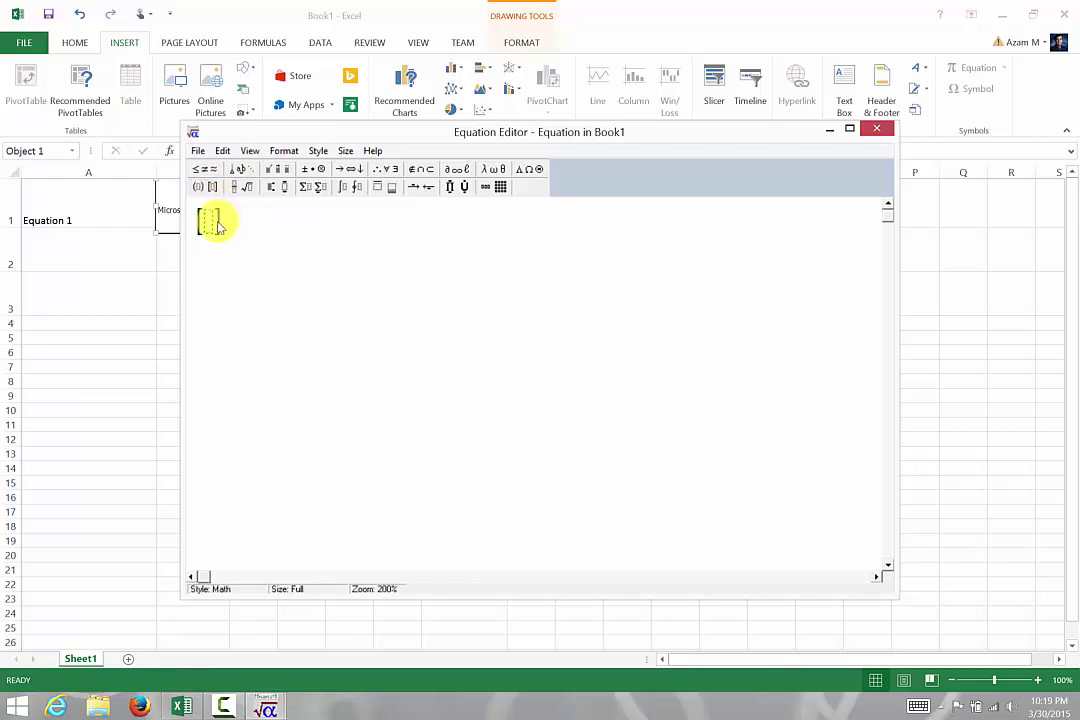
left_click(501, 187)
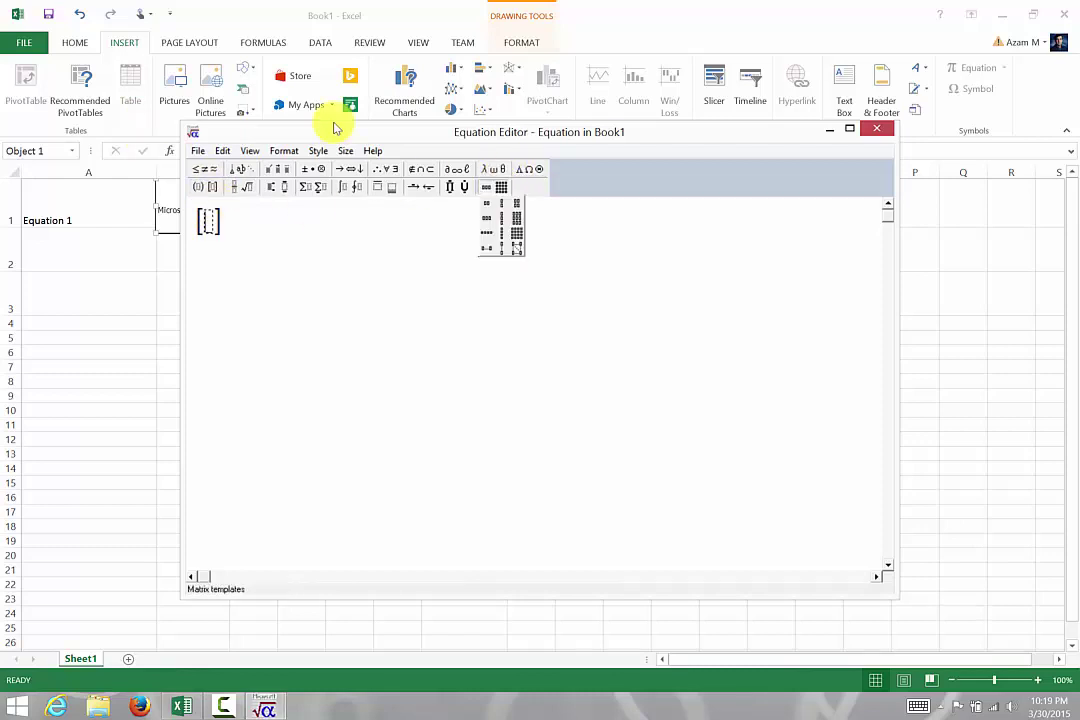
left_click(512, 203)
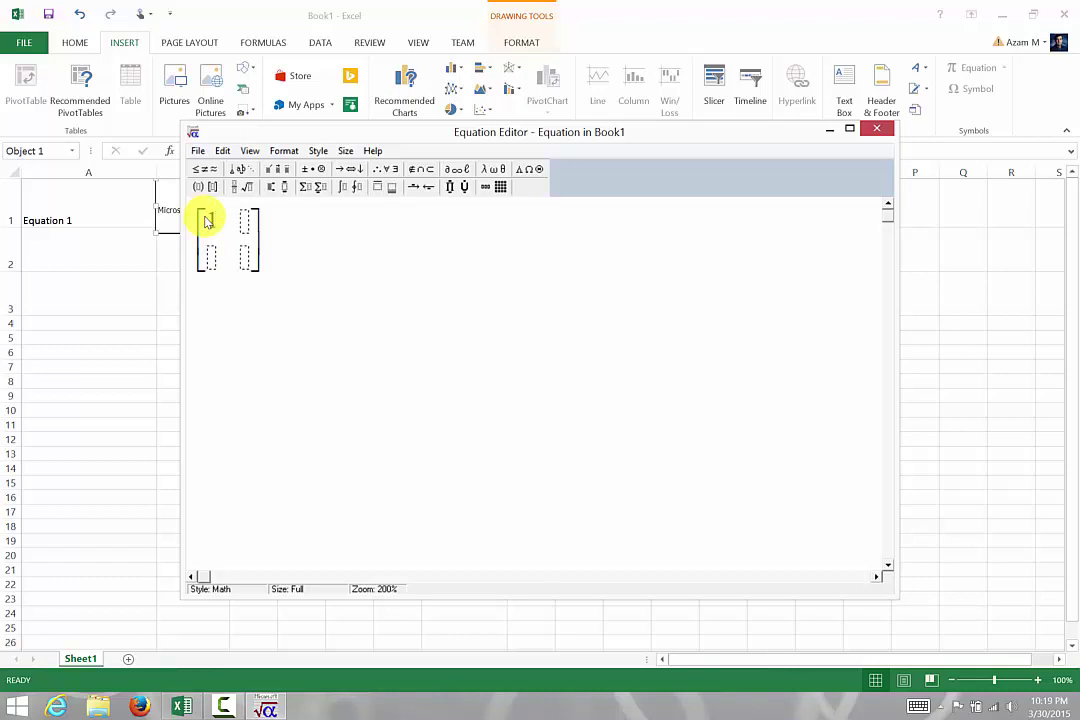
- Fill the matrix with 1, 0 in the first row and 0, 1 in the second, and close the equation editor
key("Tab")
type("0")
key("Tab")
type("0 1")
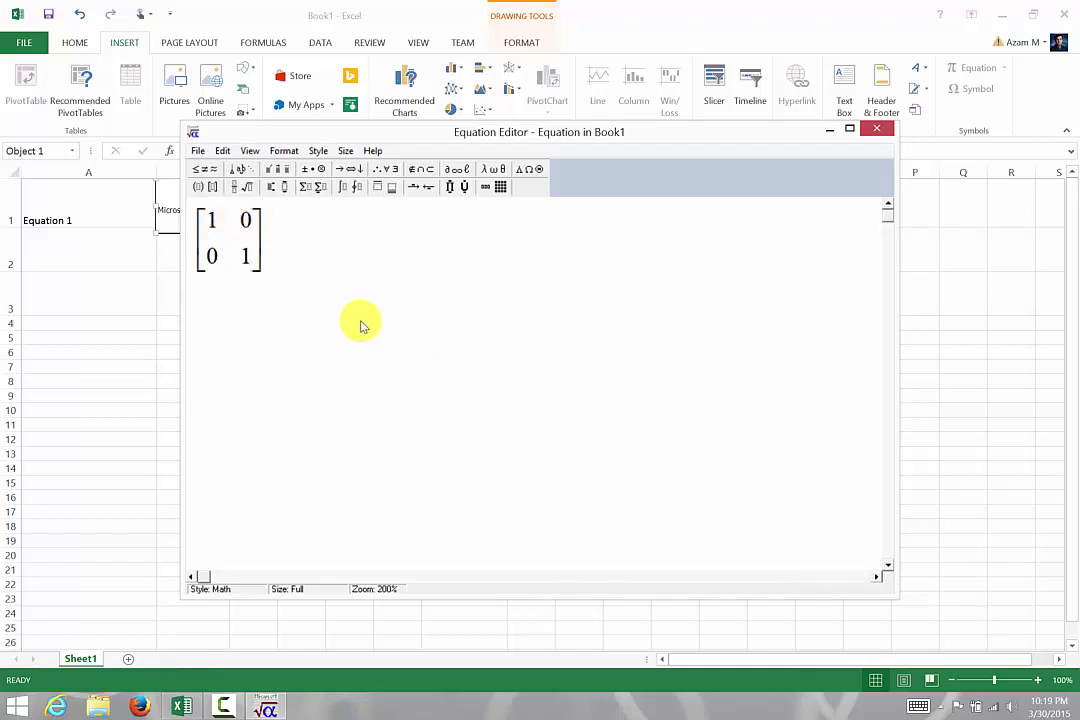
left_click(880, 130)
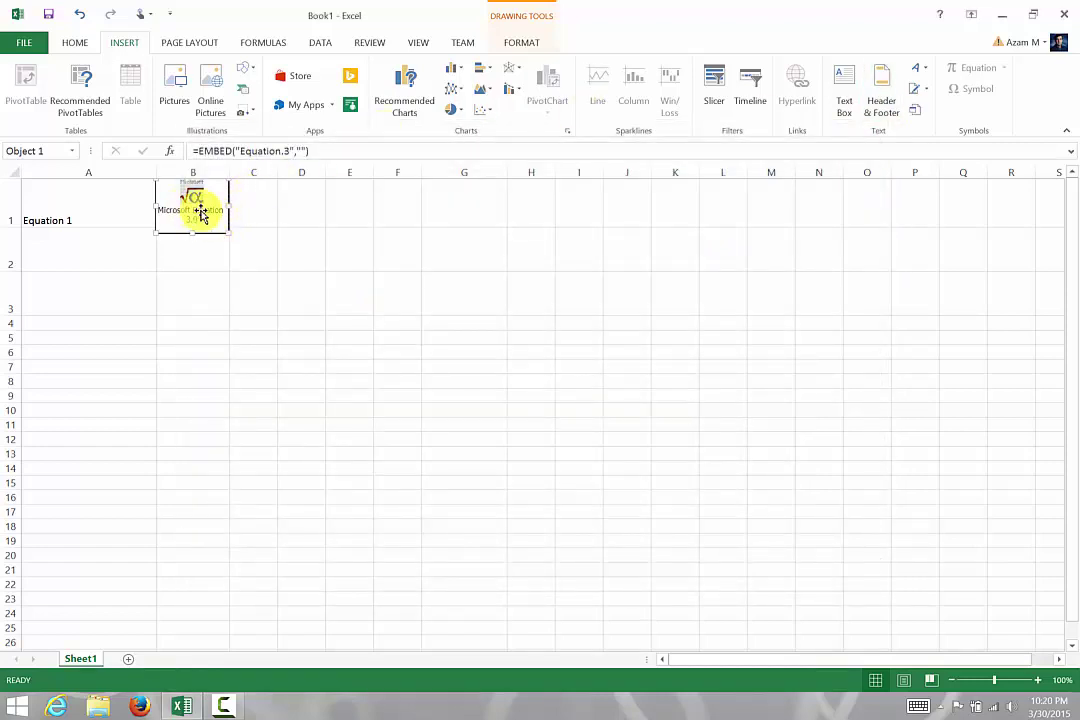
- Reopen the embedded equation from its icon in B1 to check the matrix, and close the editor
left_click(303, 210)
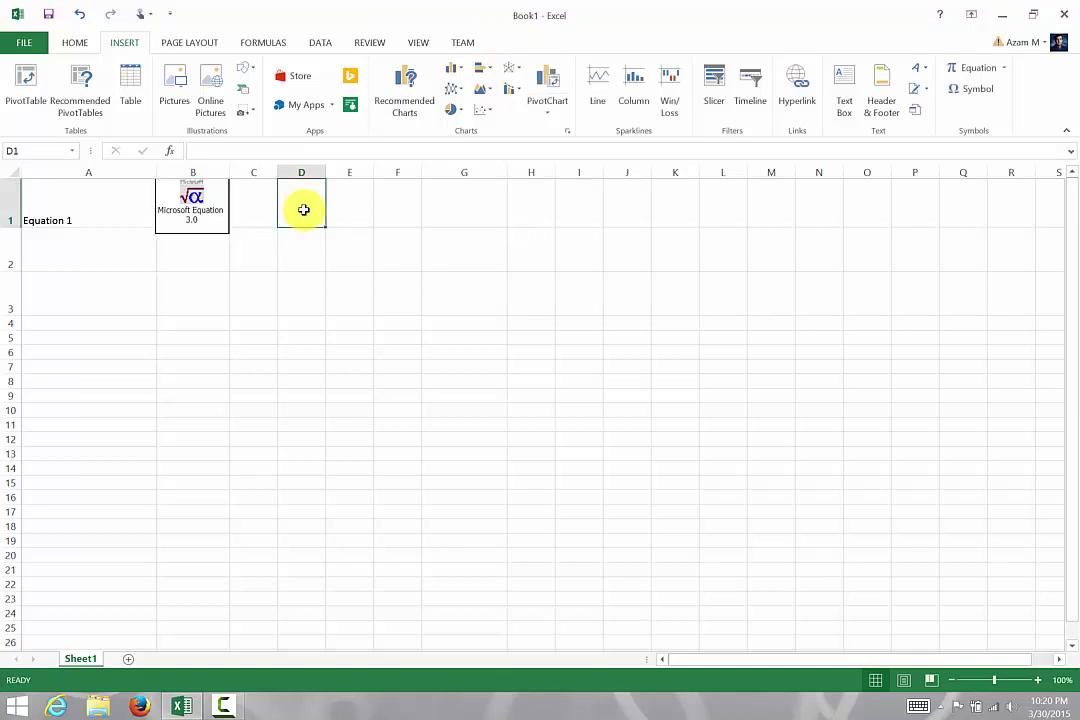
left_click(201, 207)
double_click(201, 207)
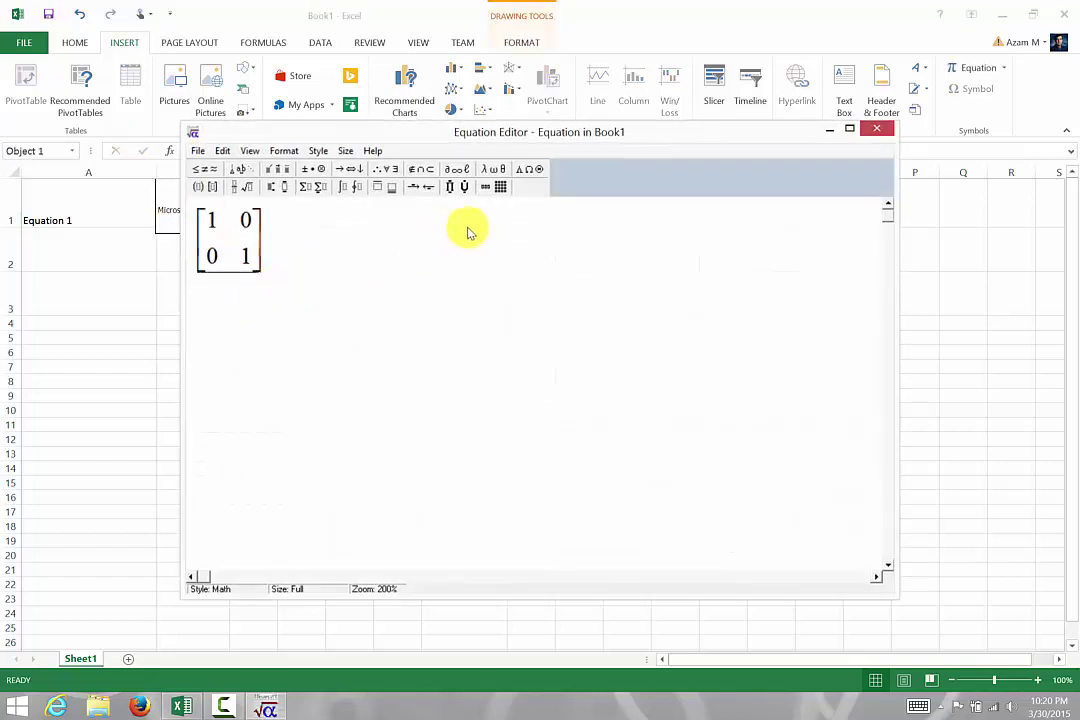
left_click(878, 130)
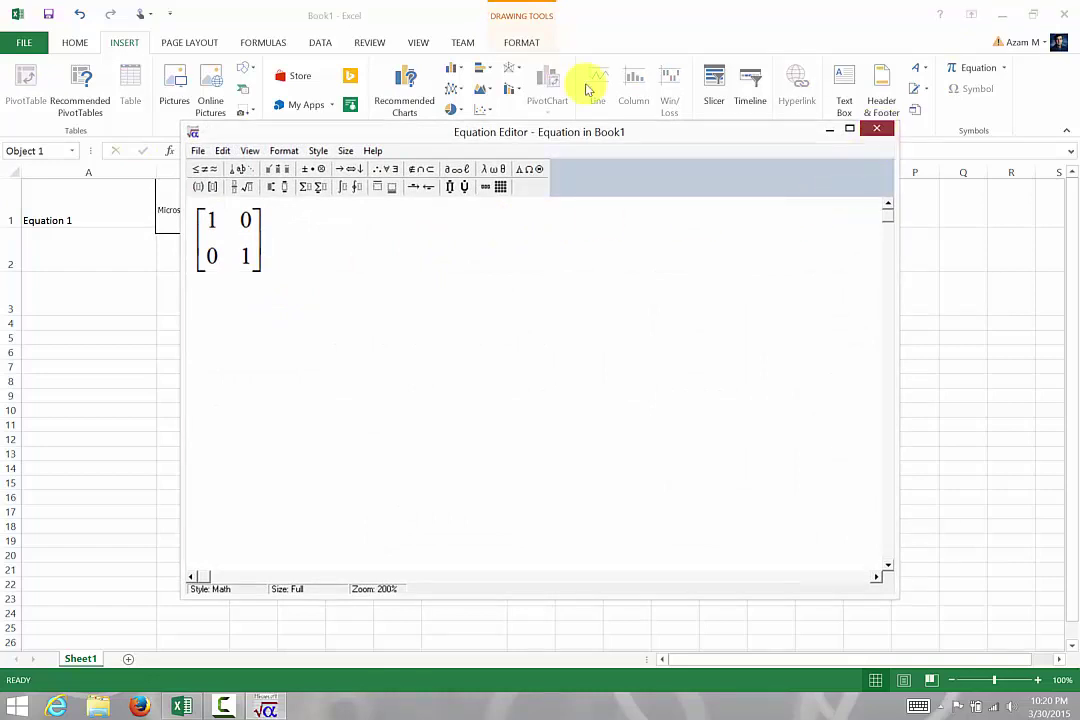
- Enter the label "Graph 1" in cell A2
left_click(112, 246)
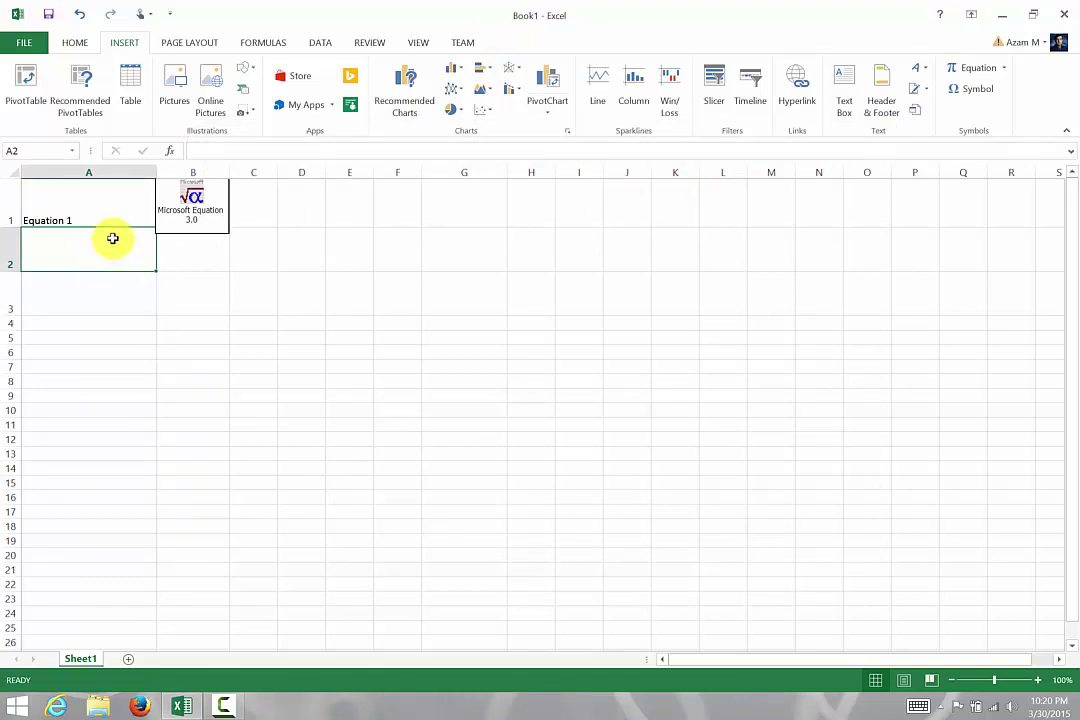
type("Gr")
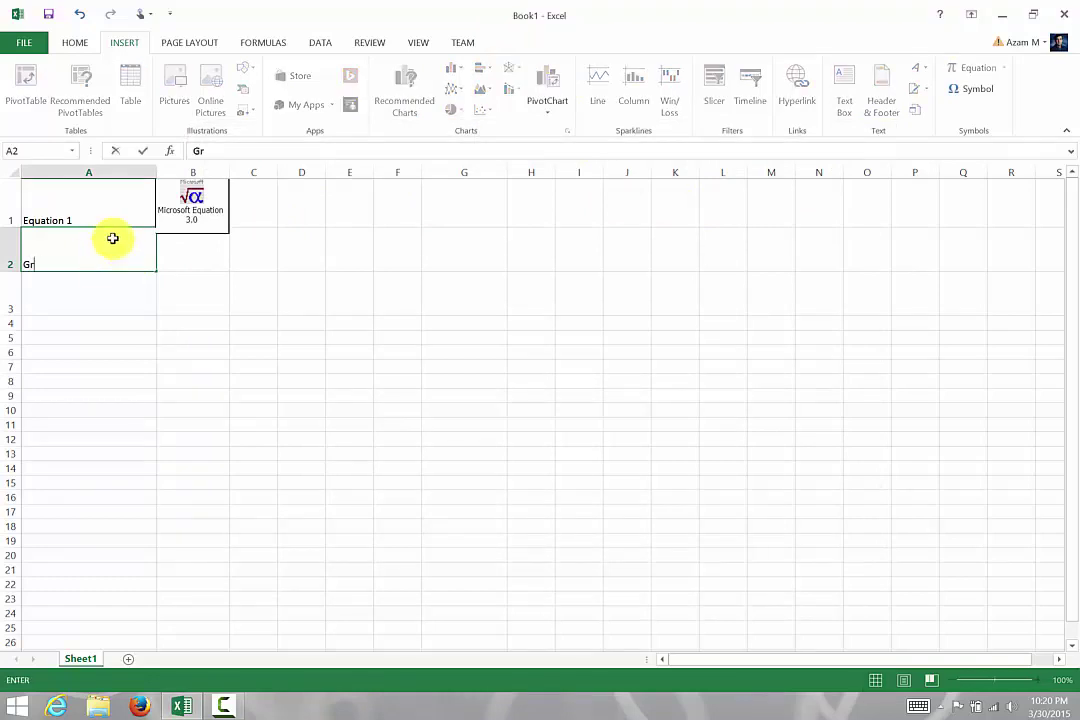
type("aph 1")
- Insert a new Microsoft Graph Chart object displayed as an icon in cell B2
left_click(190, 251)
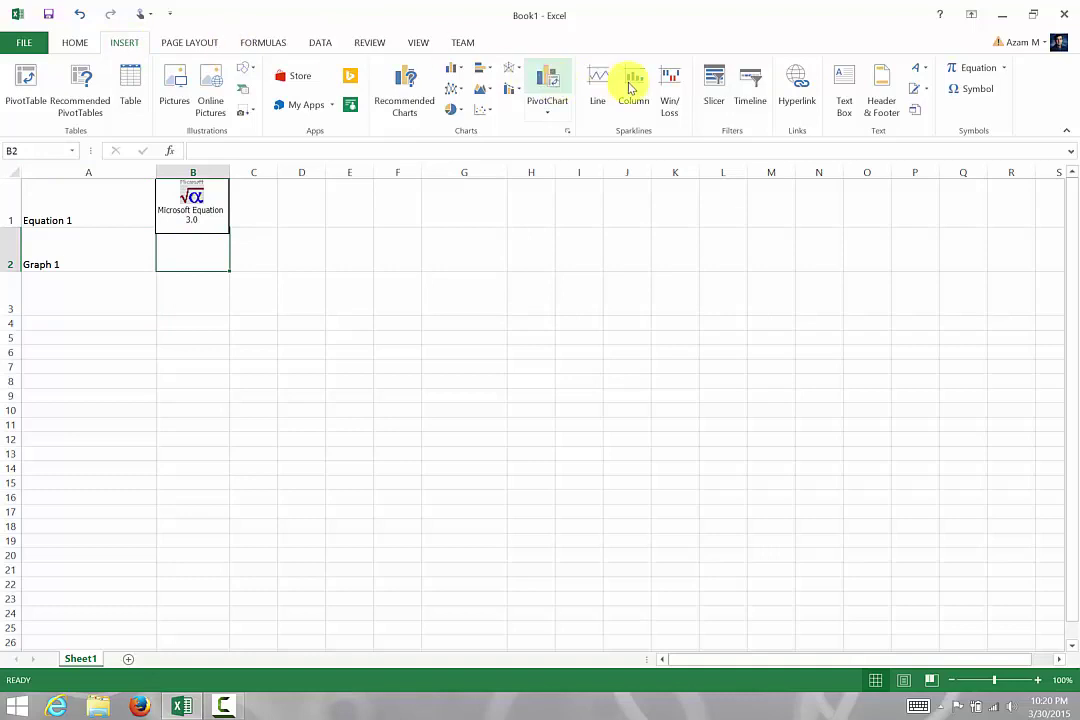
left_click(917, 110)
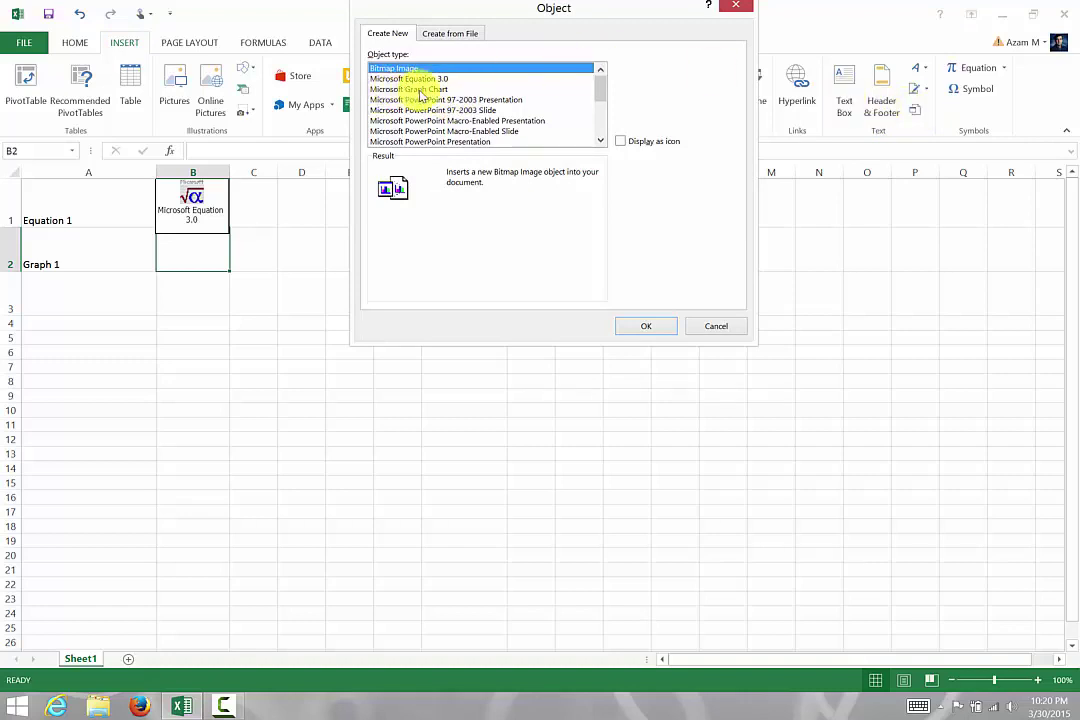
left_click(442, 90)
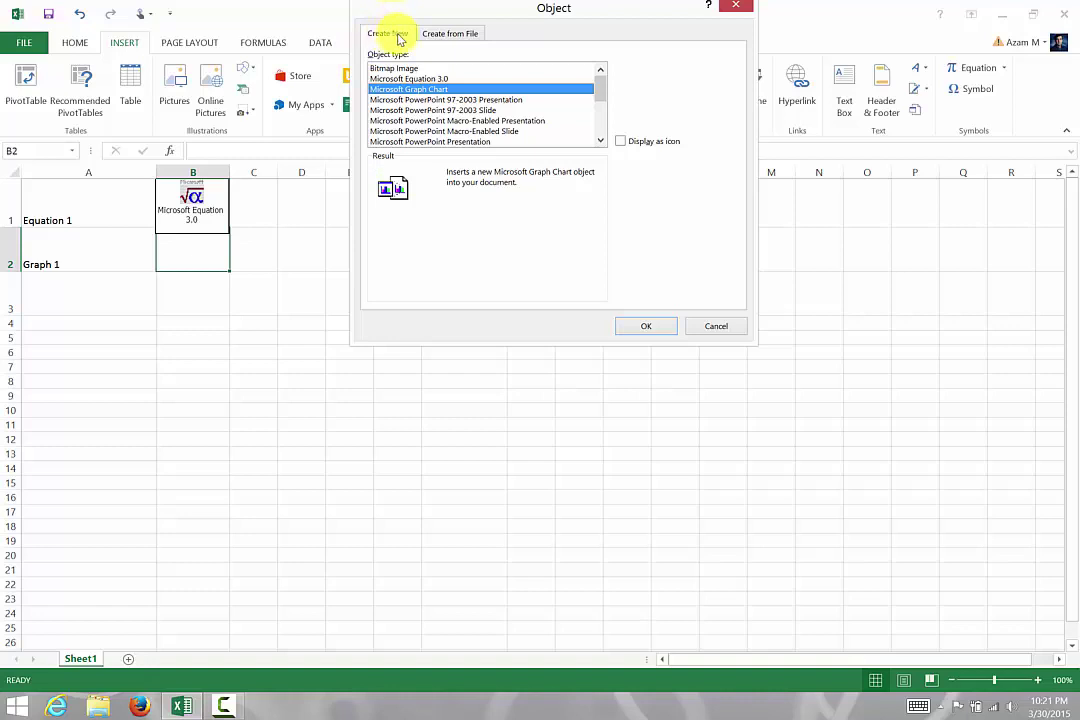
left_click(620, 142)
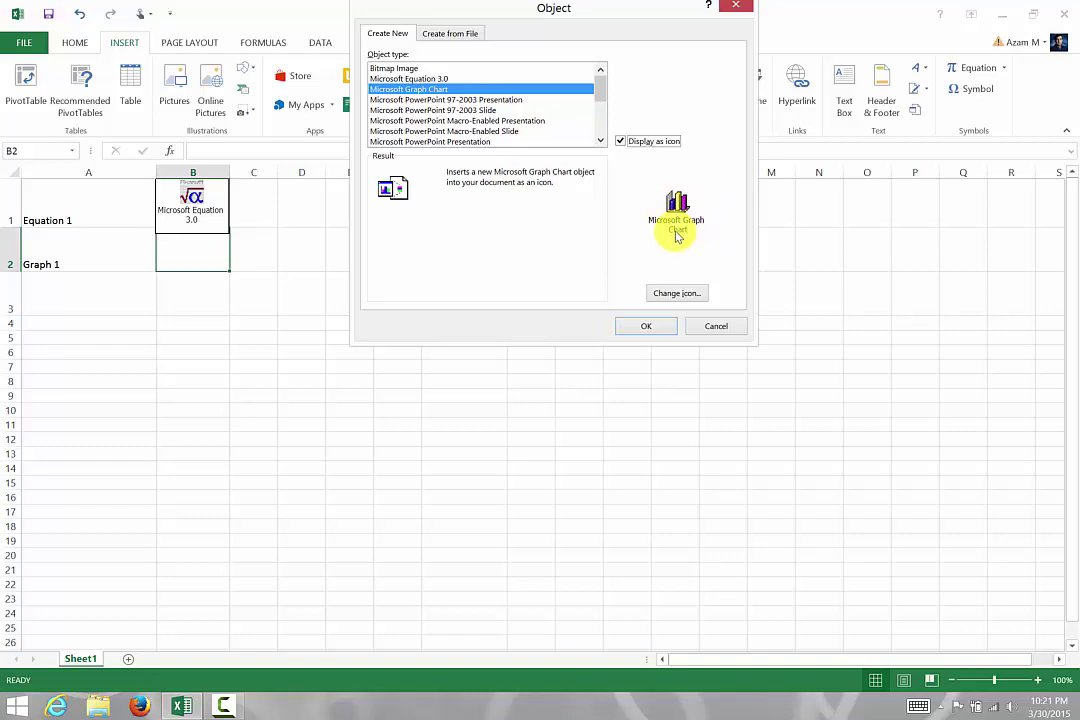
left_click(662, 327)
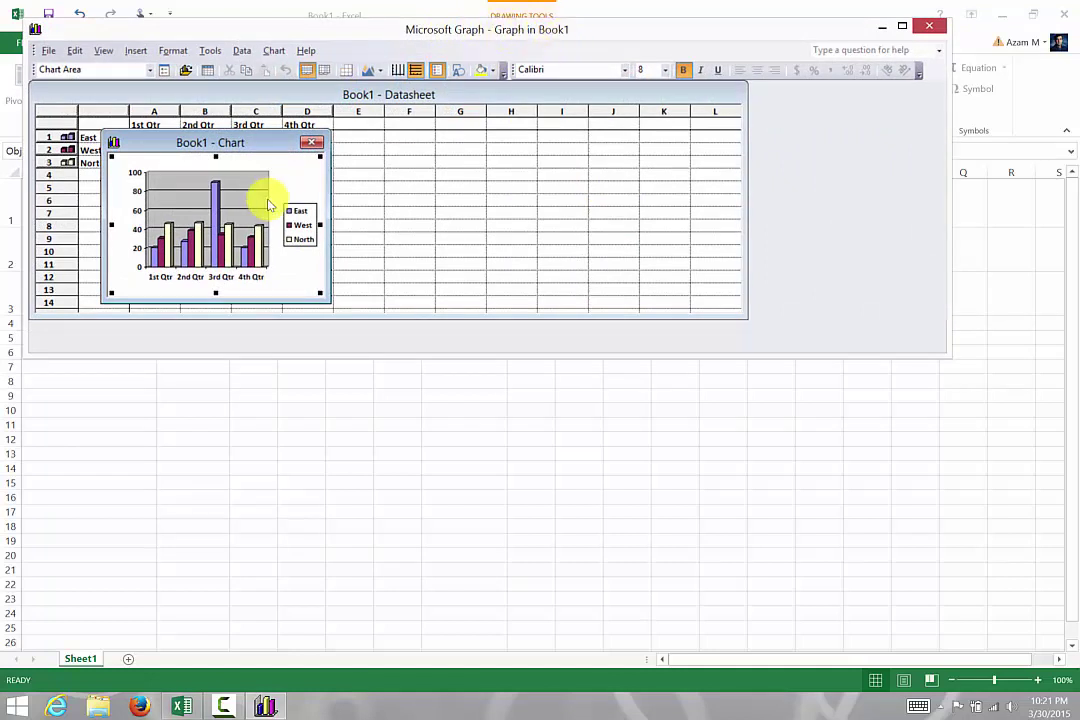
- Move the chart window aside to inspect the datasheet values, and close Microsoft Graph to return to the workbook
left_click_drag(214, 142, 559, 137)
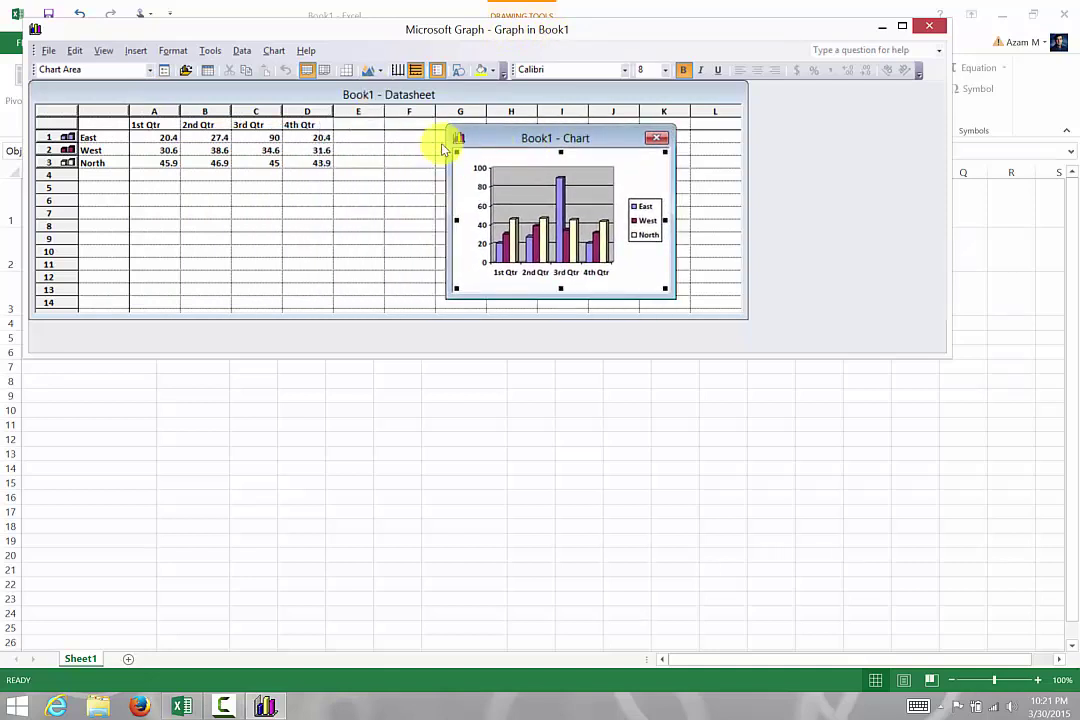
left_click(160, 137)
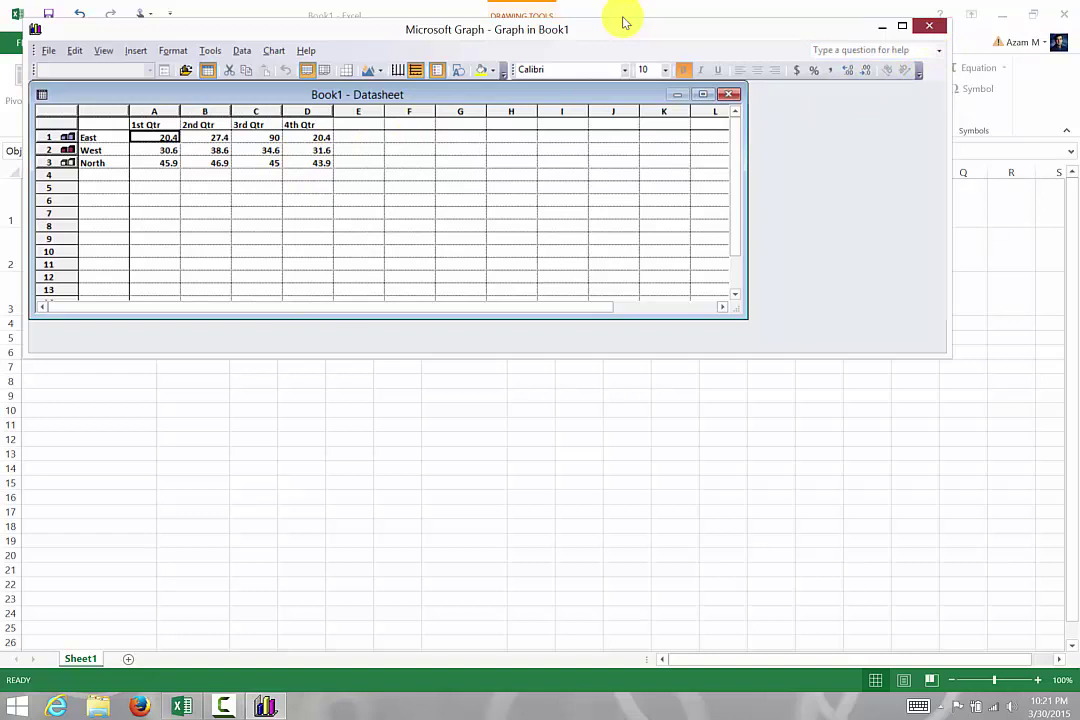
key("alt+F4")
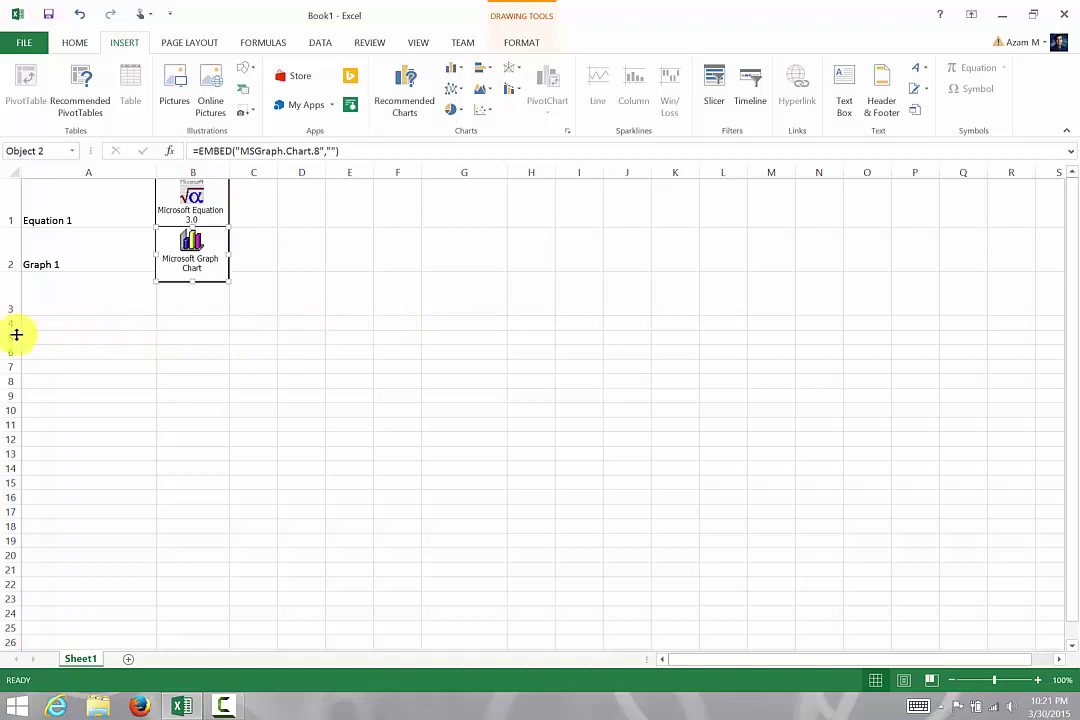
- Make row 4 slightly taller than row 1 and review the object types available for embedding at cell A4
left_click_drag(8, 328, 10, 366)
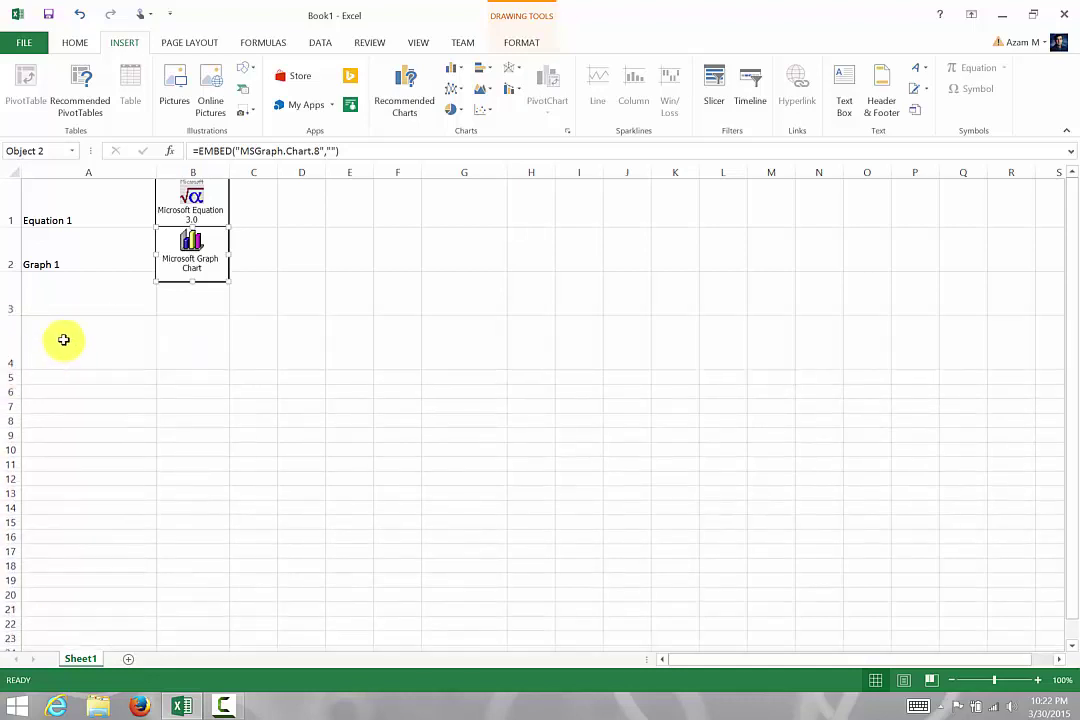
left_click(63, 338)
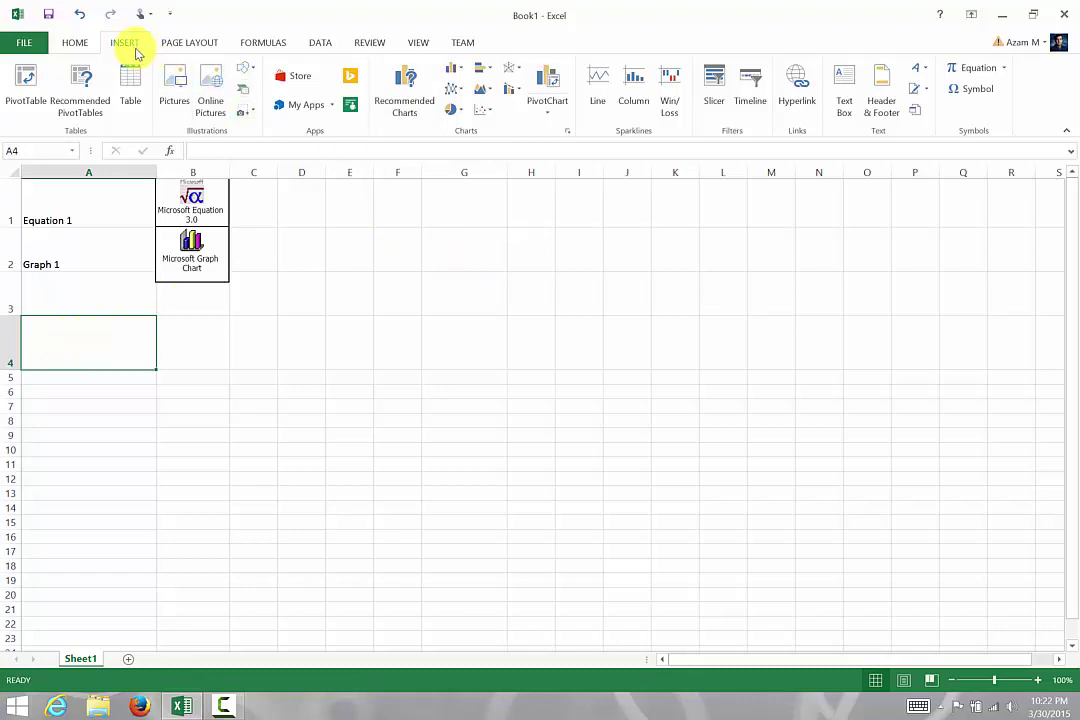
left_click(916, 111)
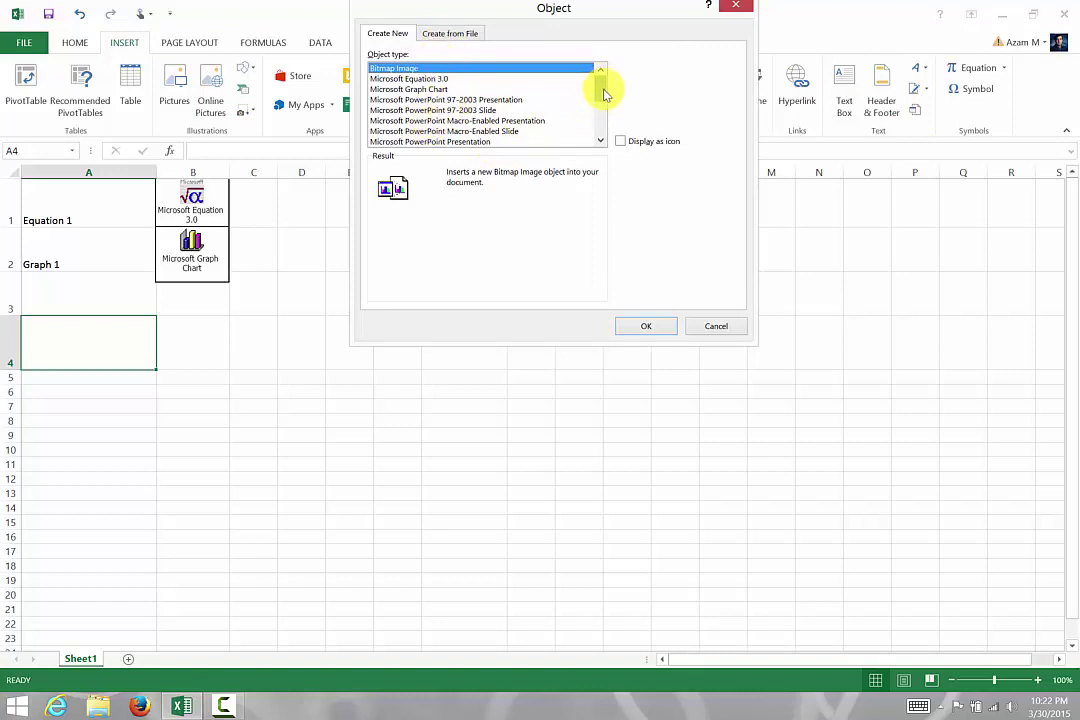
left_click_drag(604, 93, 607, 128)
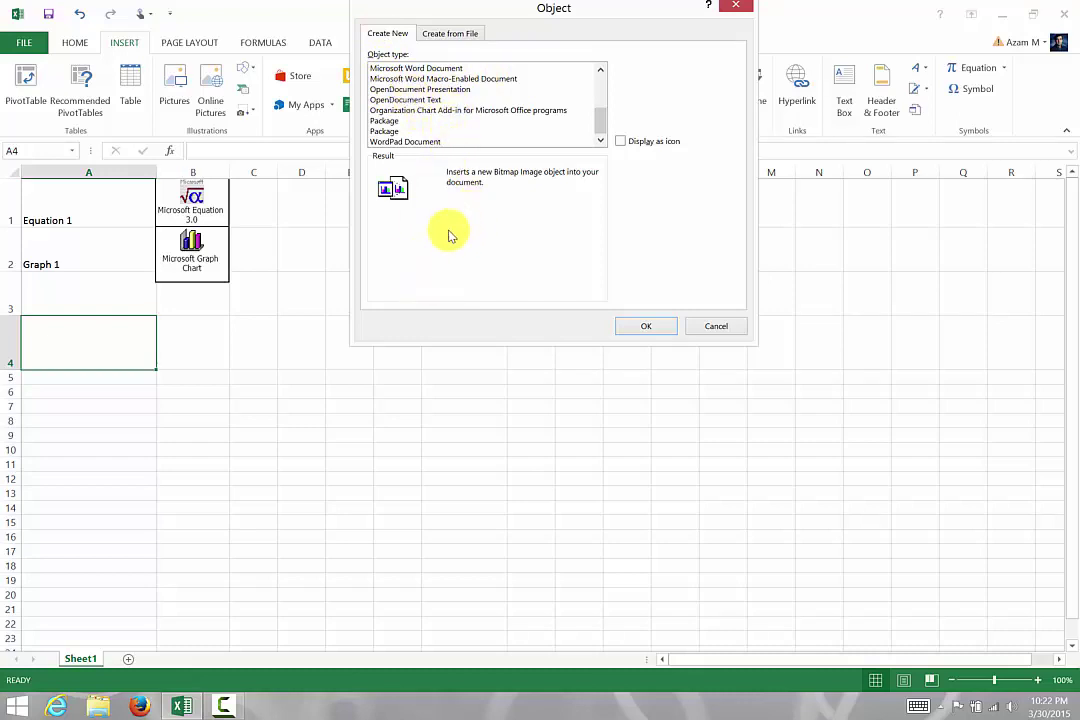
- Choose the existing workbook P_Lesson 4 from Documents > Camtasia Studio > Excel > Practice as the source file for the object
left_click(444, 36)
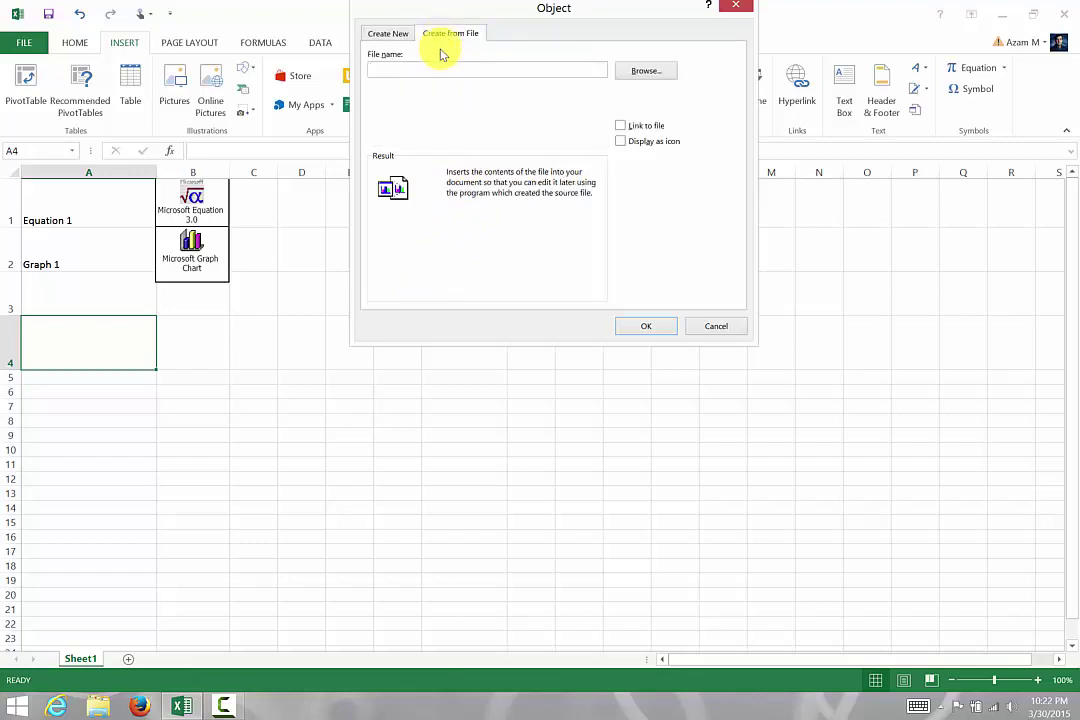
left_click(640, 75)
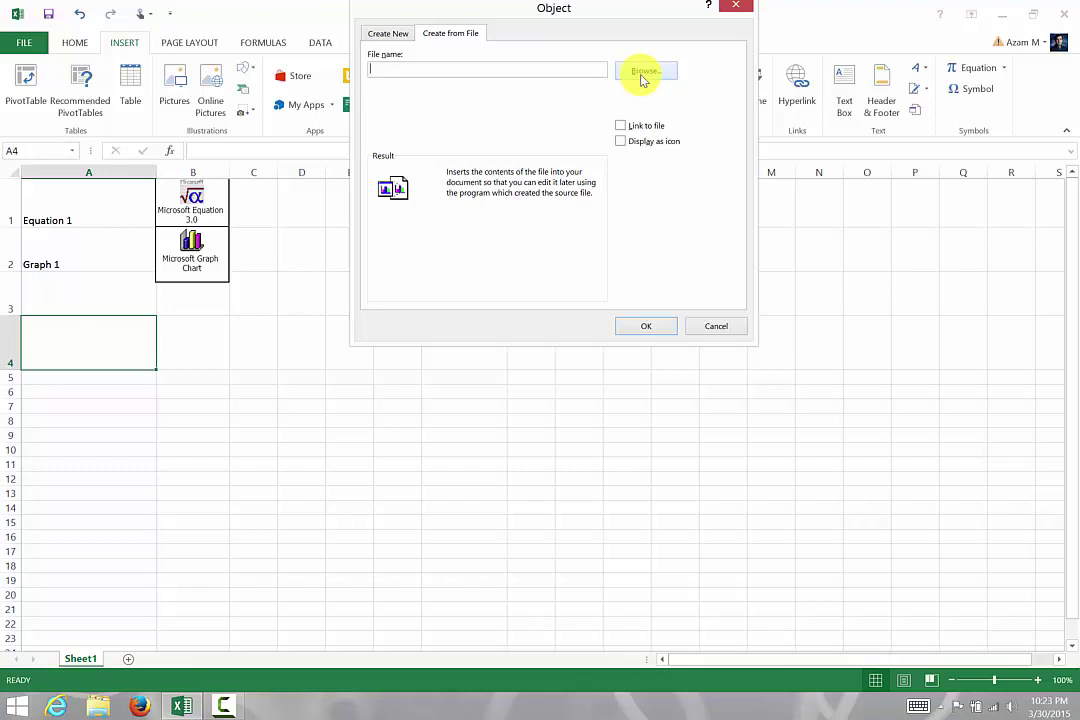
left_click(642, 72)
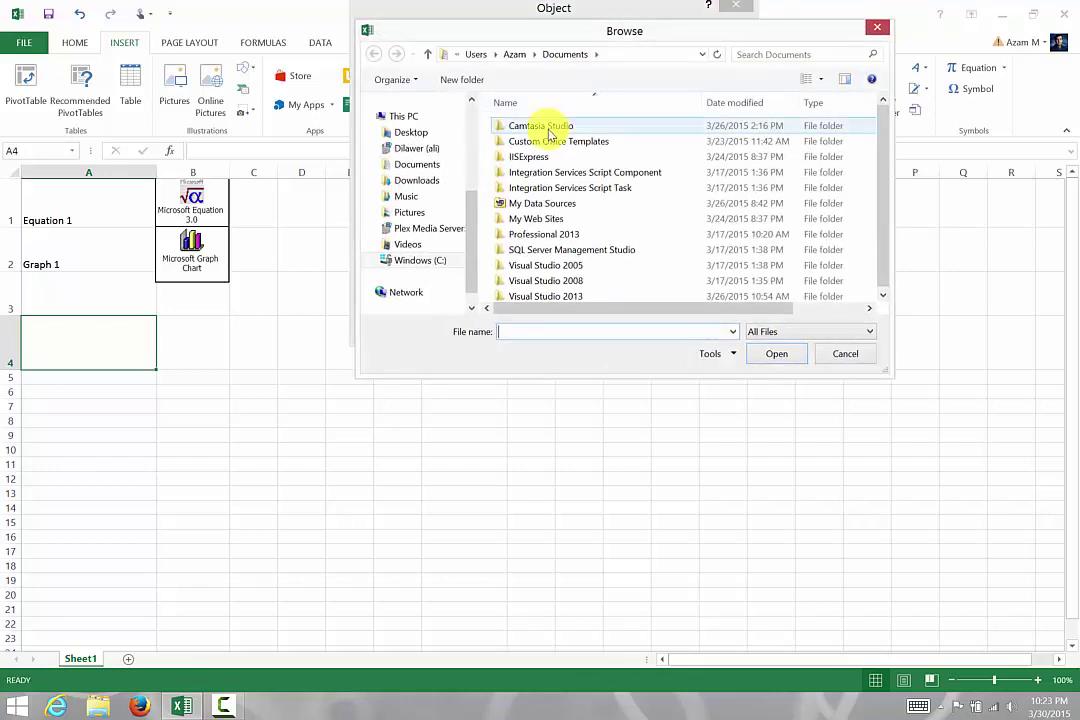
left_click(548, 134)
double_click(548, 134)
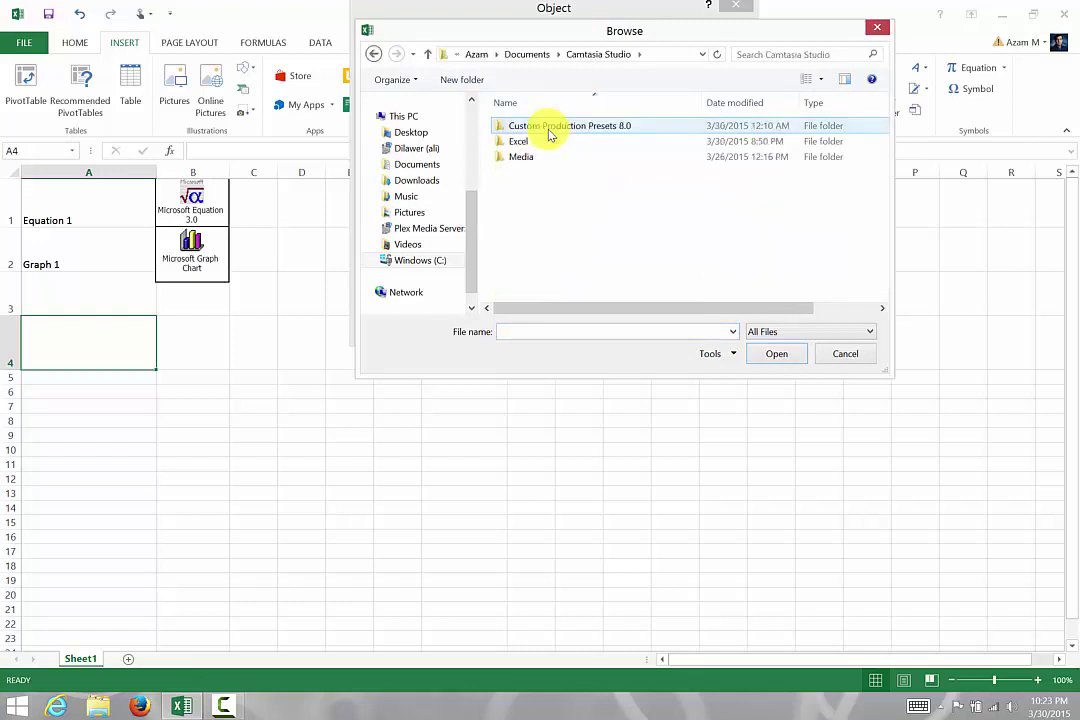
left_click(518, 145)
double_click(518, 144)
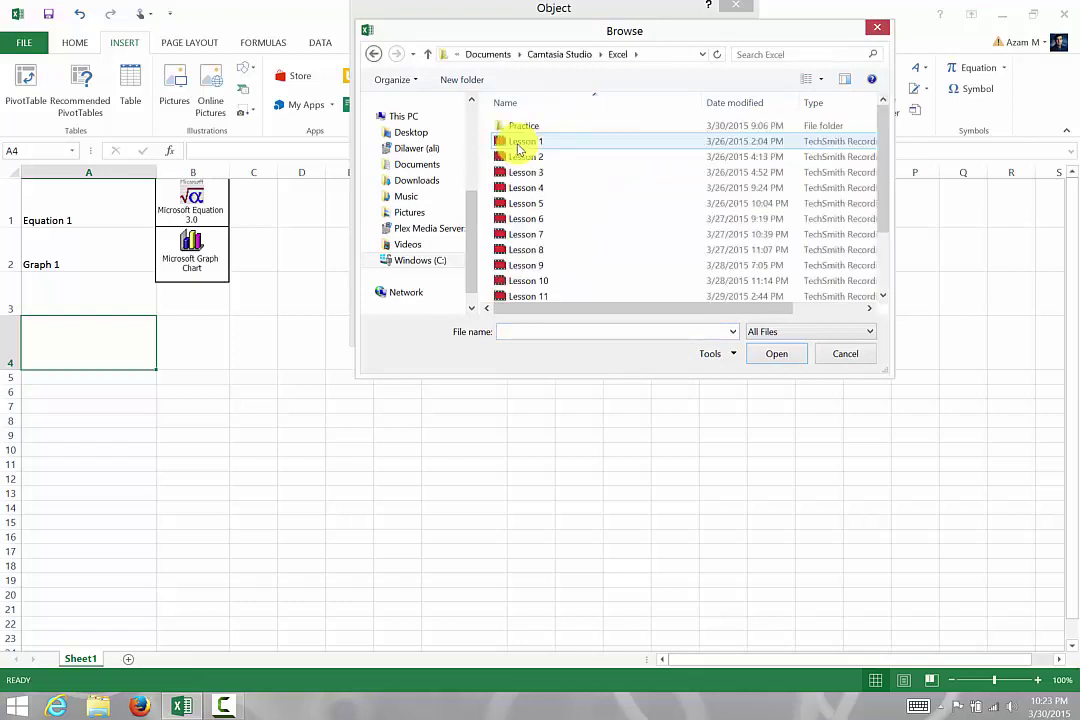
left_click(524, 126)
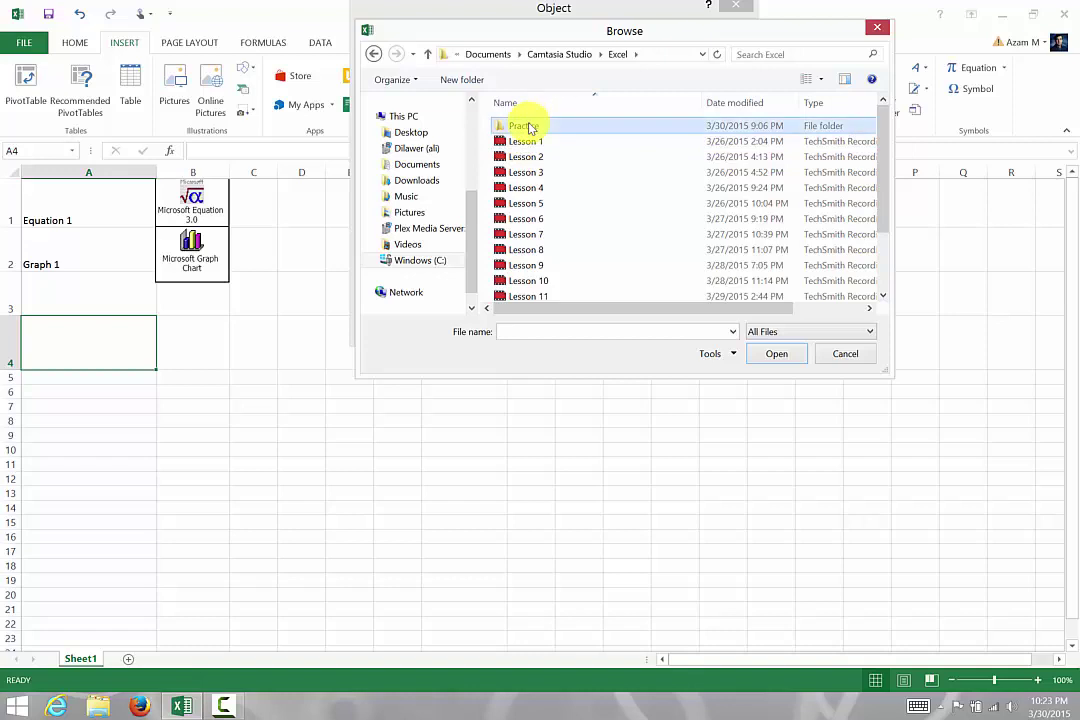
double_click(524, 126)
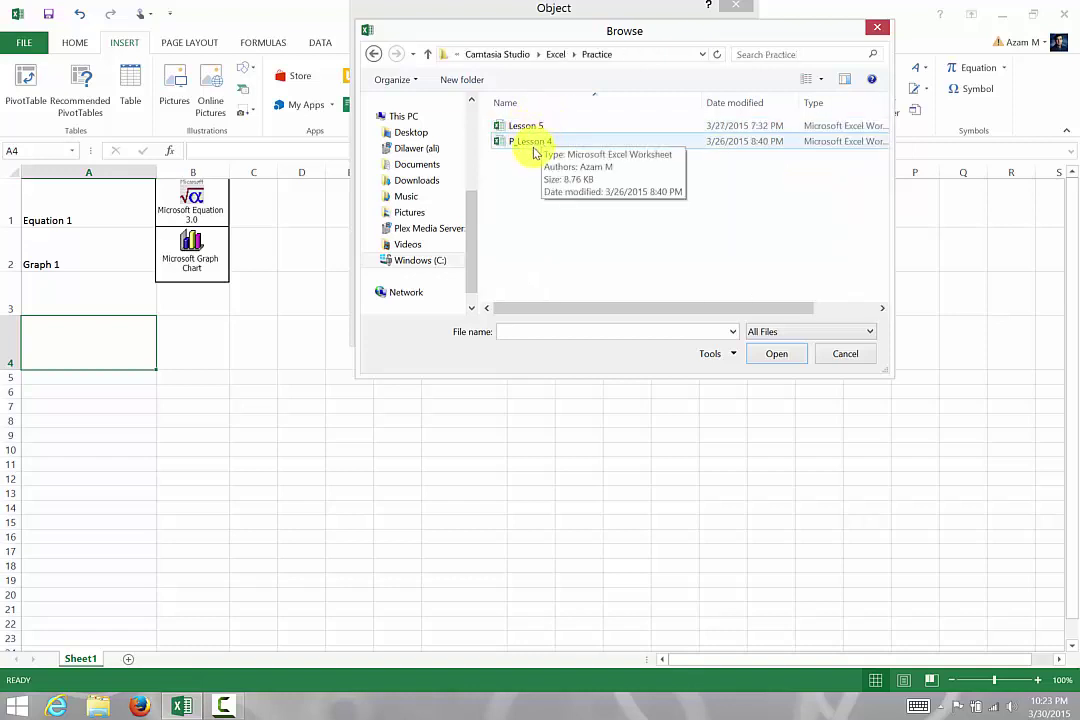
left_click(532, 143)
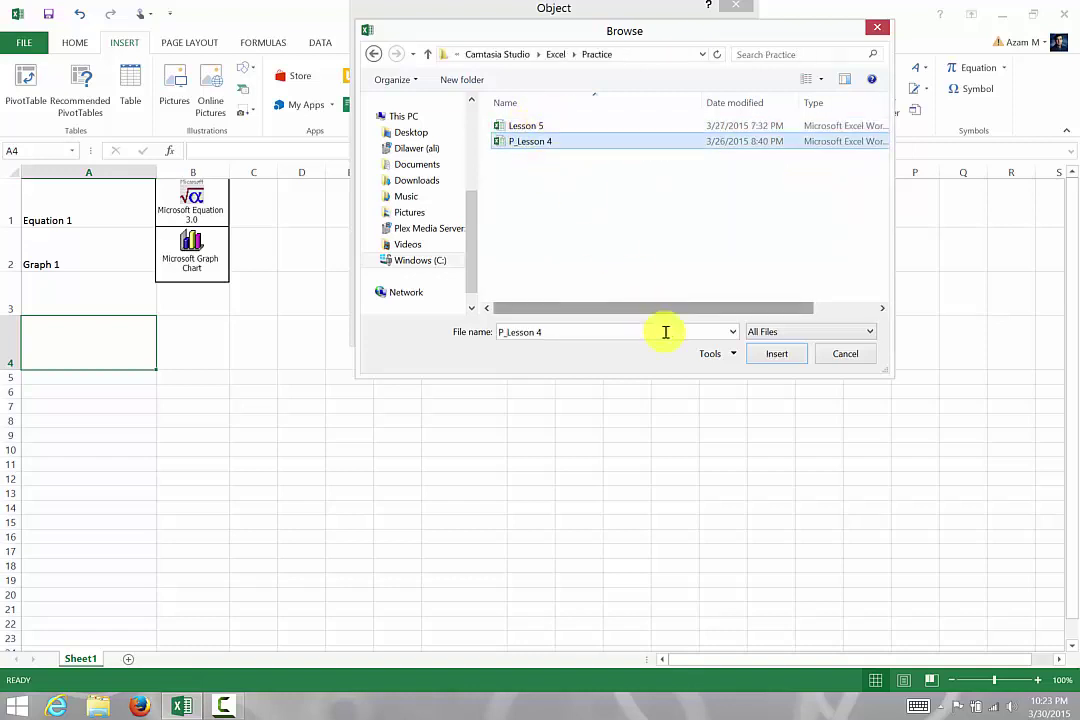
left_click(777, 353)
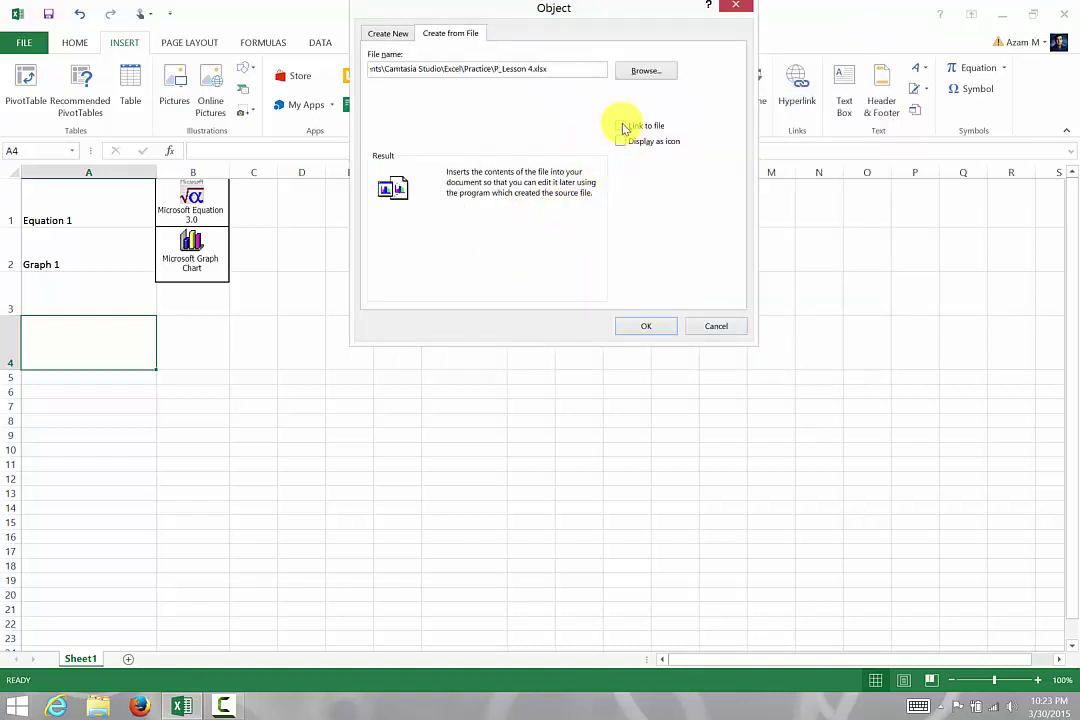
- Insert the chosen file at cell A4 as an object linked to its source and displayed as an icon
left_click(621, 127)
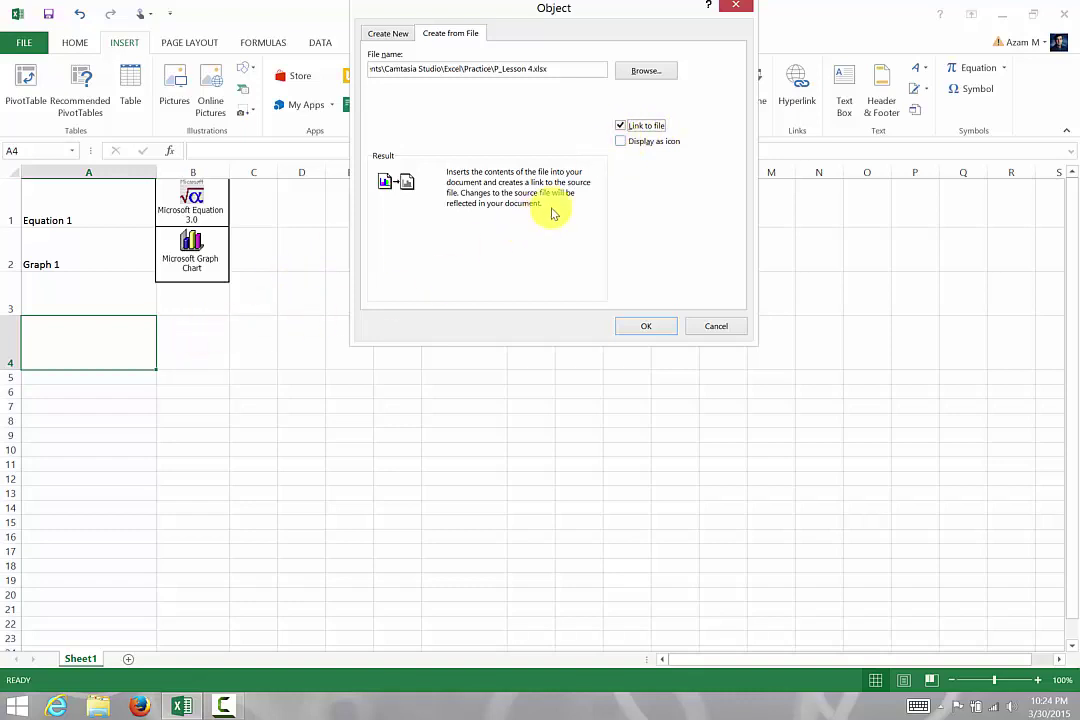
left_click(621, 142)
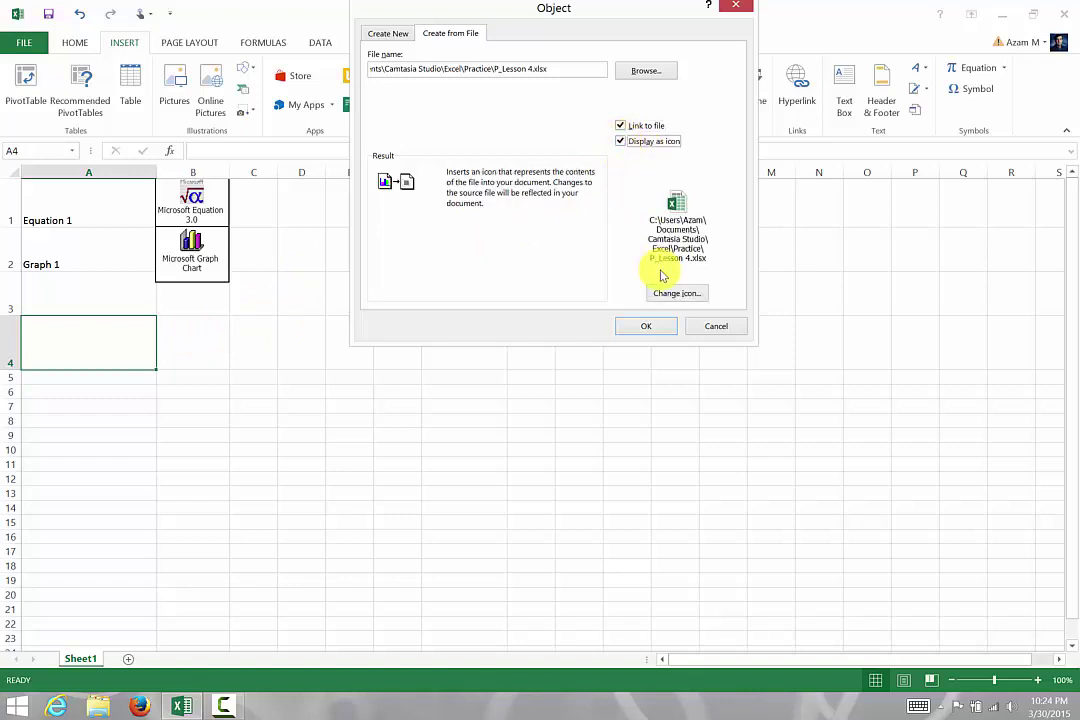
left_click(655, 331)
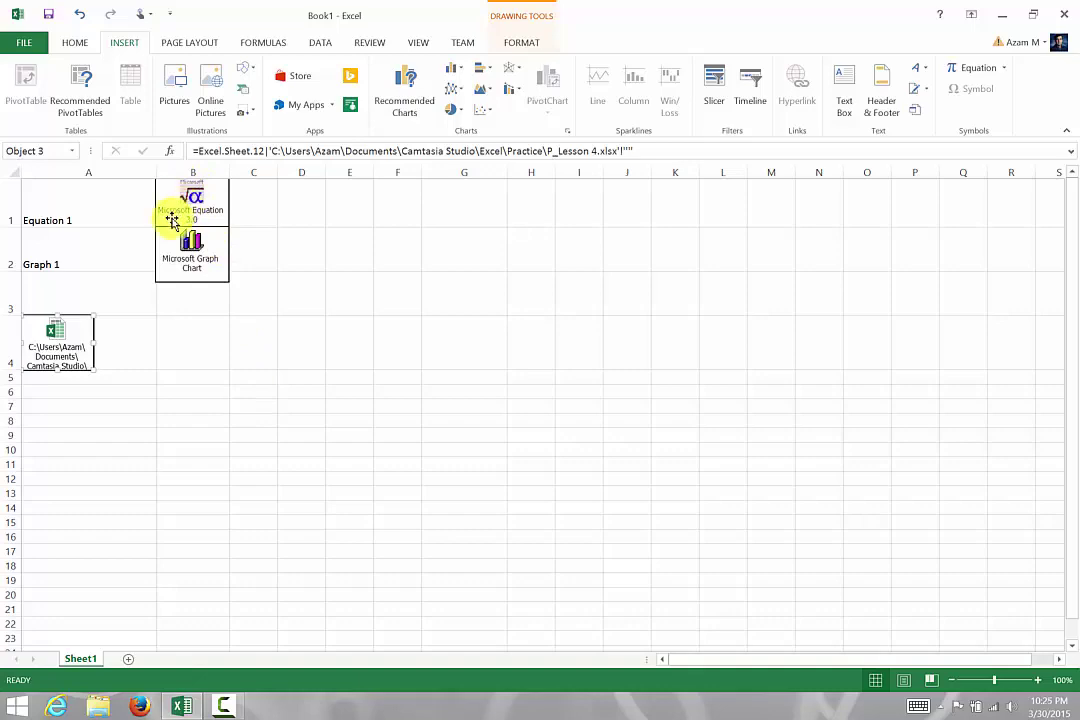
- Open the embedded Microsoft Graph Chart in cell B2 to view its datasheet, and close it to return to the worksheet
double_click(191, 251)
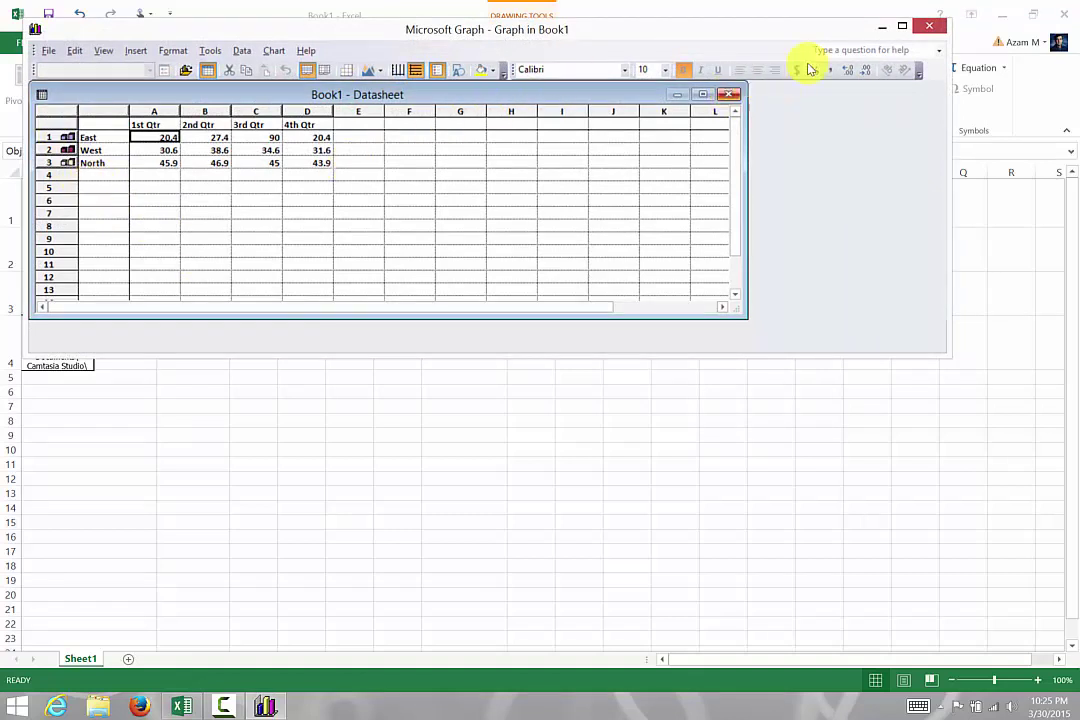
left_click(929, 25)
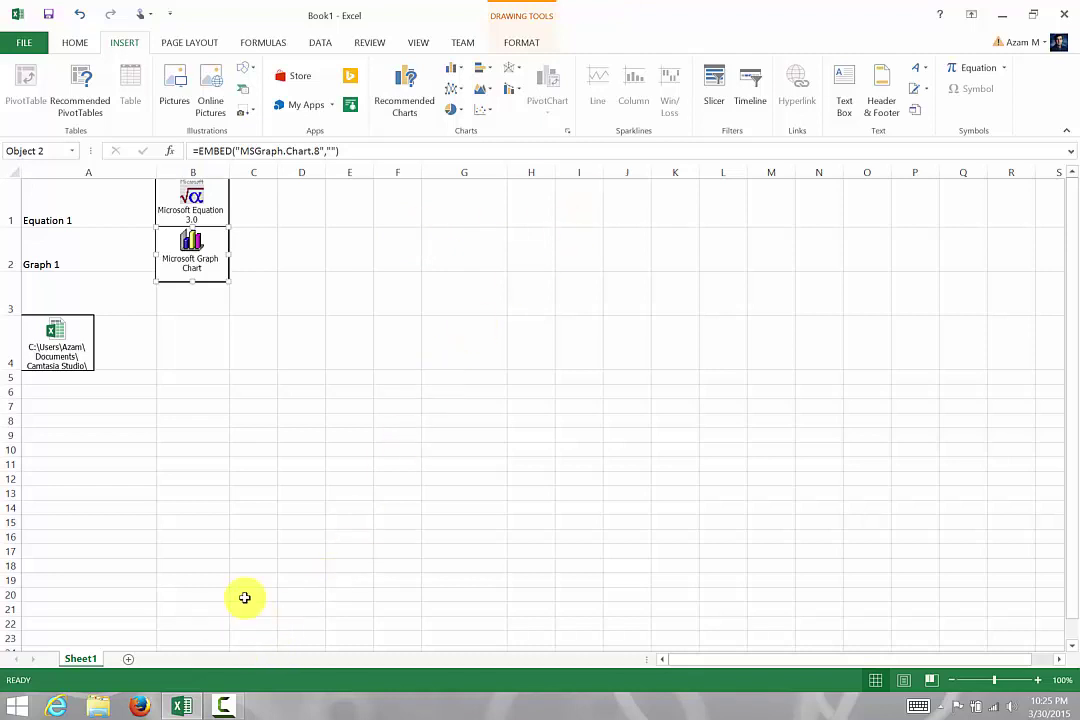
scroll(245, 597, "up", 3)
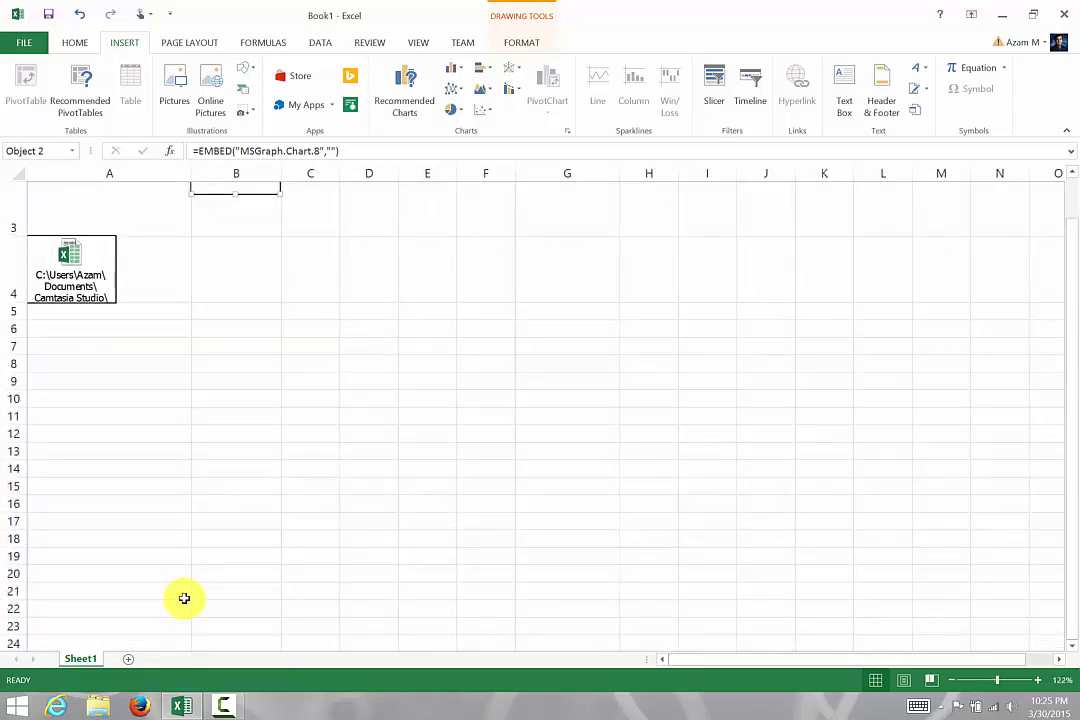